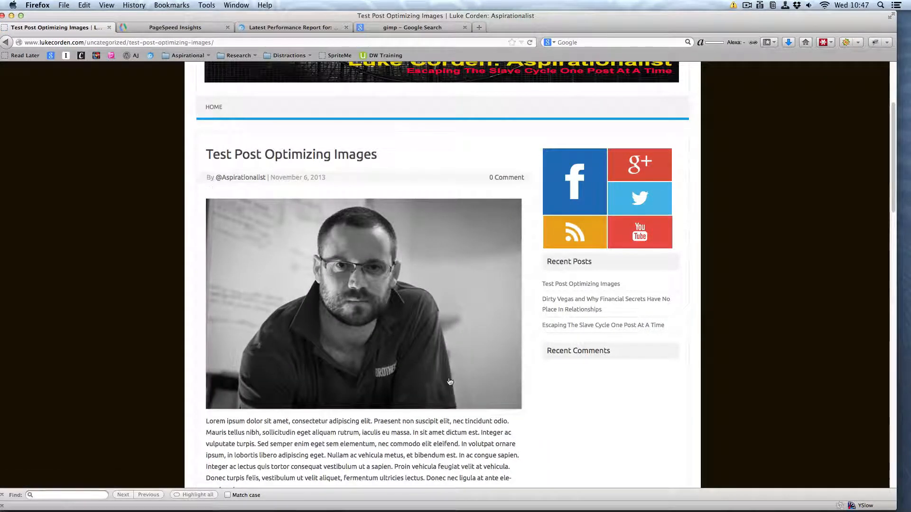
Open the post's portrait photo whiteboard1.jpg at full size in a separate tab, view it and return to the post
scroll(404, 266, "down", 10)
scroll(387, 401, "down", 8)
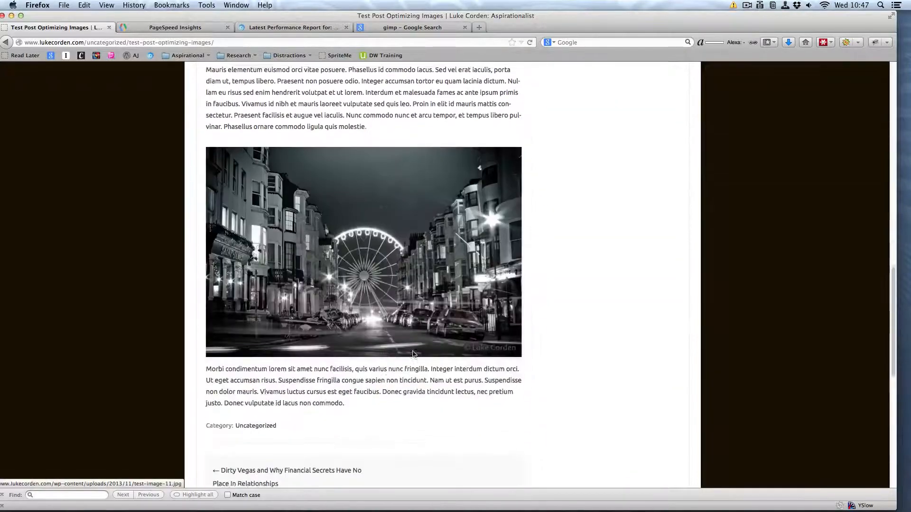
scroll(377, 375, "up", 8)
scroll(378, 375, "up", 8)
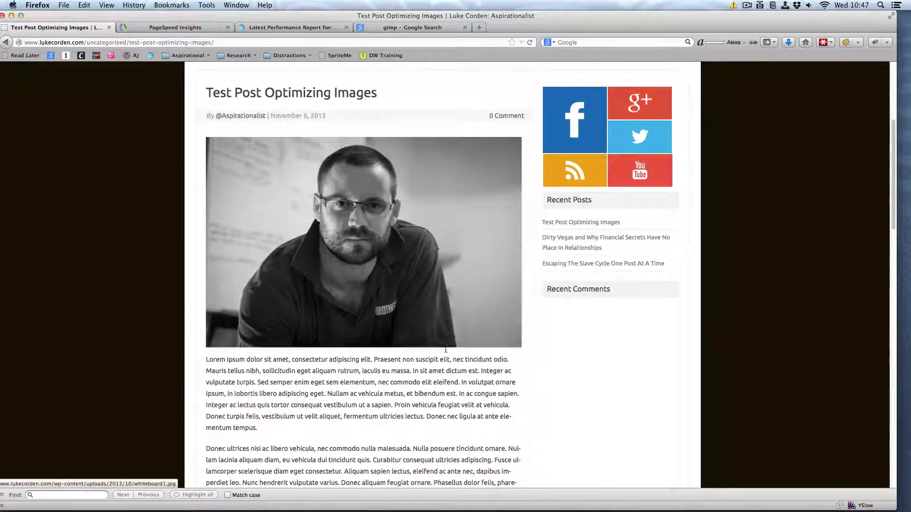
left_click(390, 243, "super")
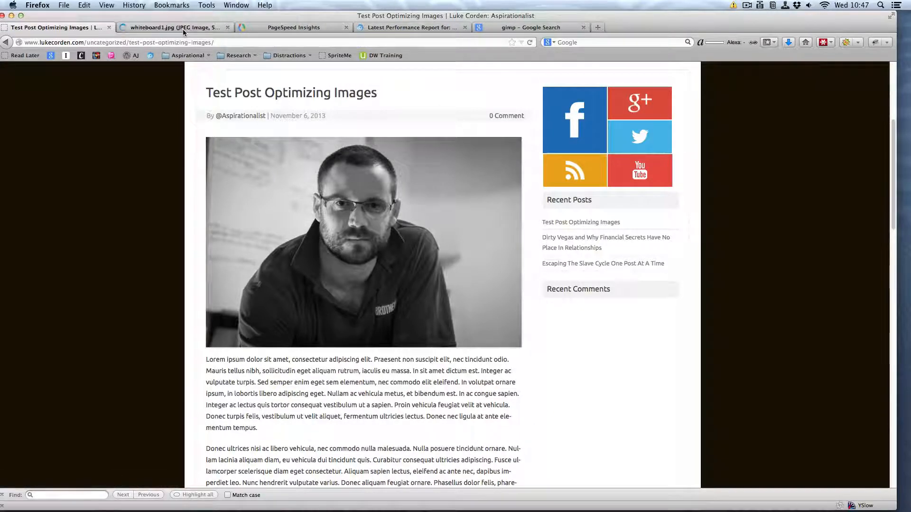
left_click(183, 29)
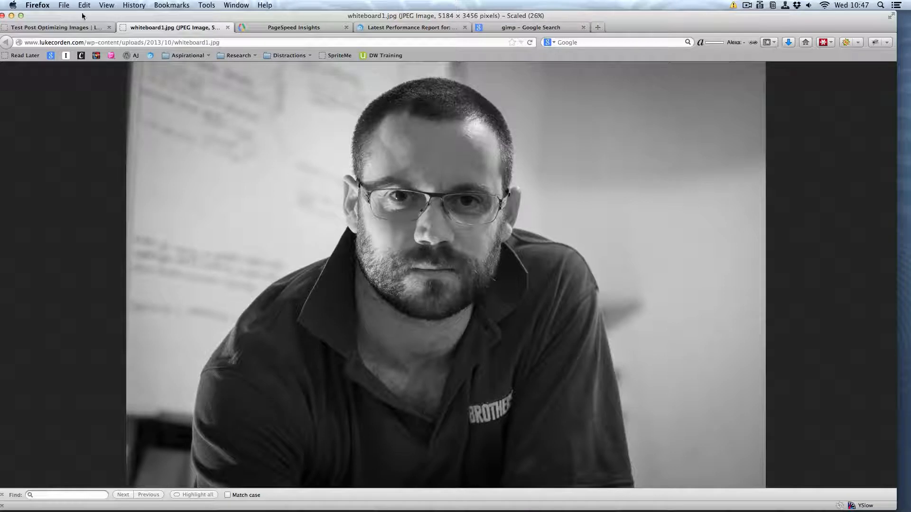
left_click(51, 28)
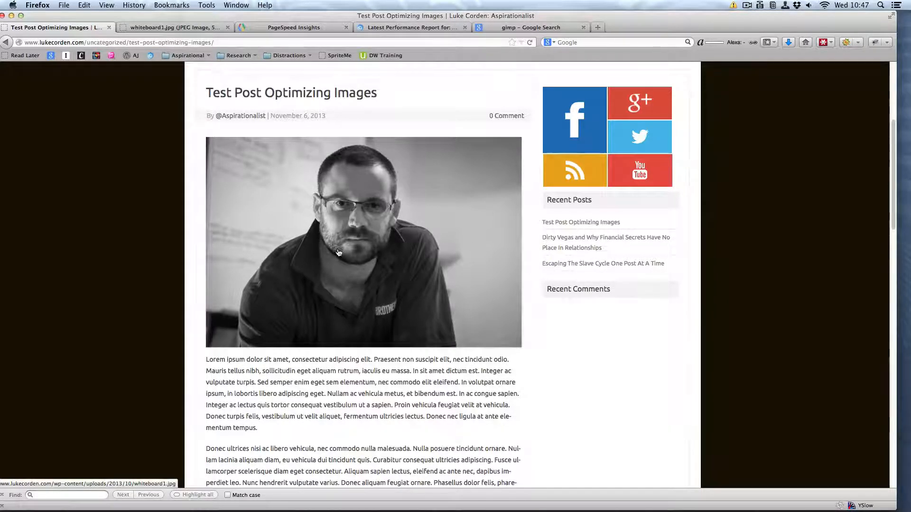
Open the Ferris wheel street photo test-image-11.jpg in a separate tab, view it and return to the post
scroll(339, 257, "down", 10)
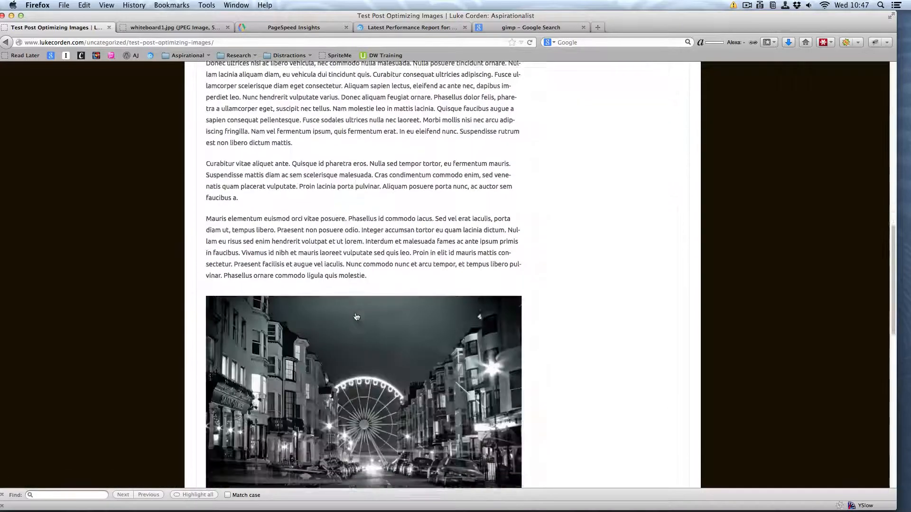
scroll(357, 317, "up", 6)
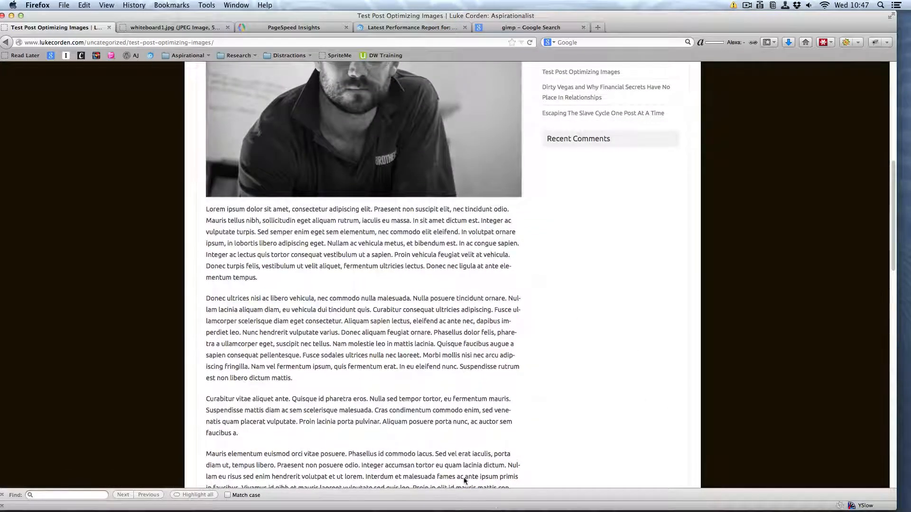
scroll(382, 267, "up", 4)
scroll(327, 307, "down", 10)
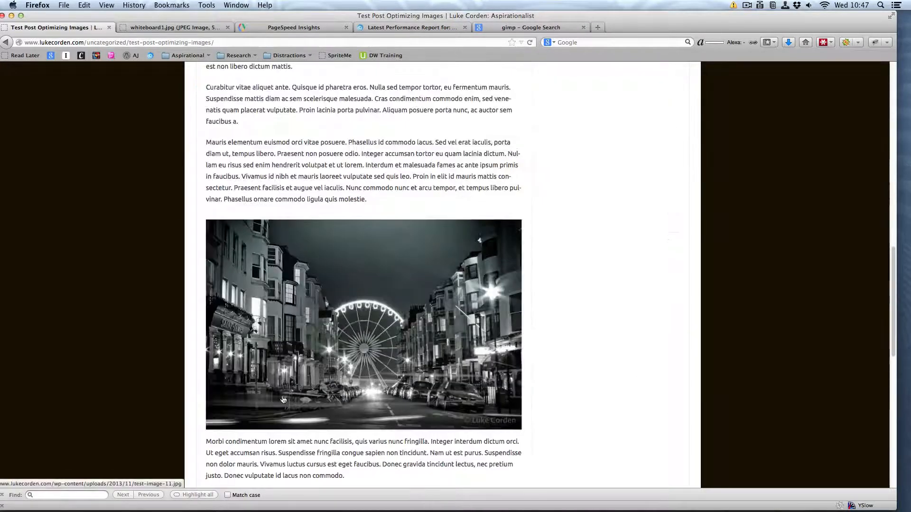
left_click(328, 307, "super")
left_click(174, 29)
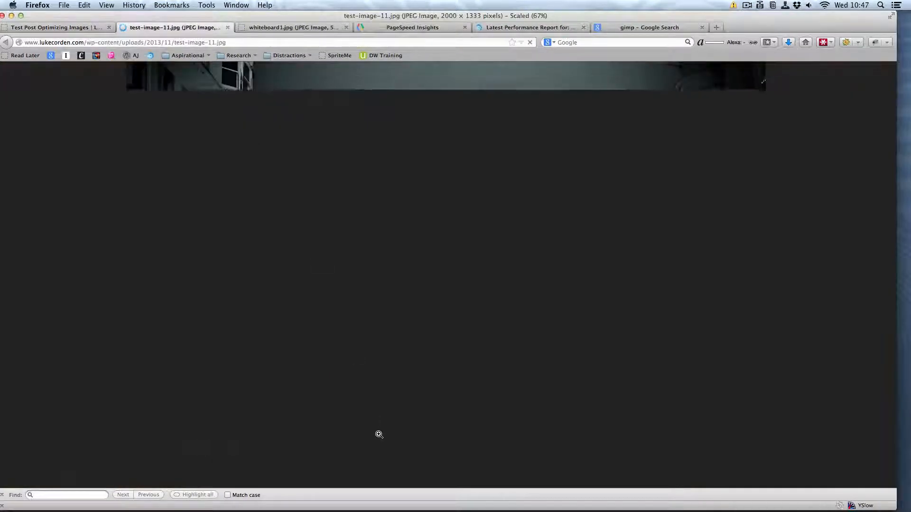
left_click(63, 30)
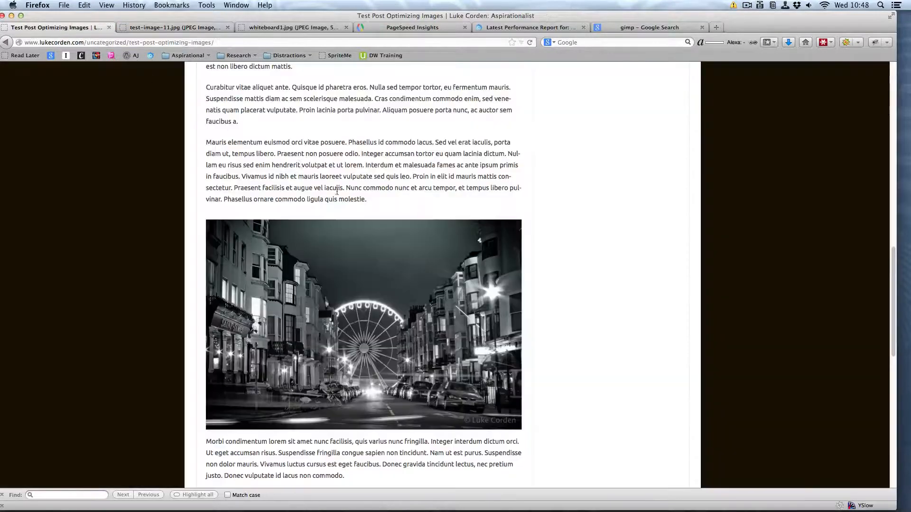
Go to the blog's home page and open the post "Dirty Vegas and Why Financial Secrets Have No Place In Relationships"
scroll(354, 354, "up", 10)
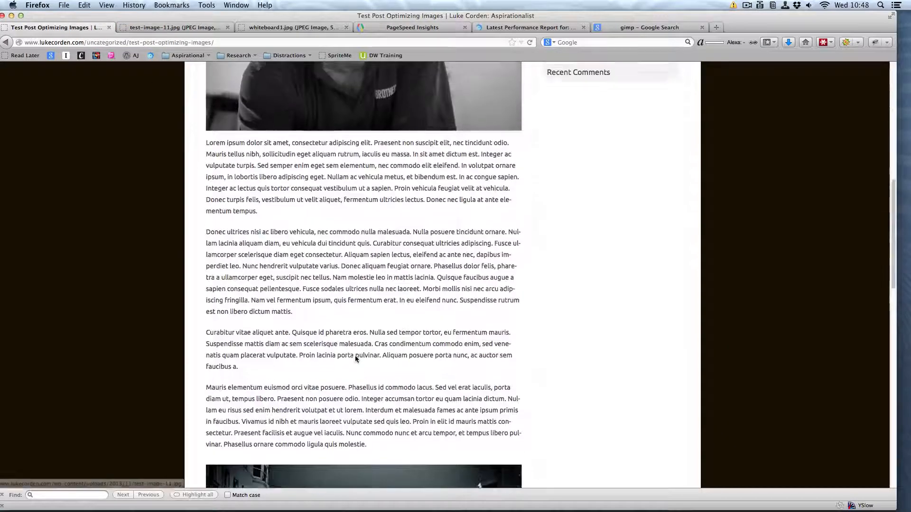
scroll(480, 355, "down", 2)
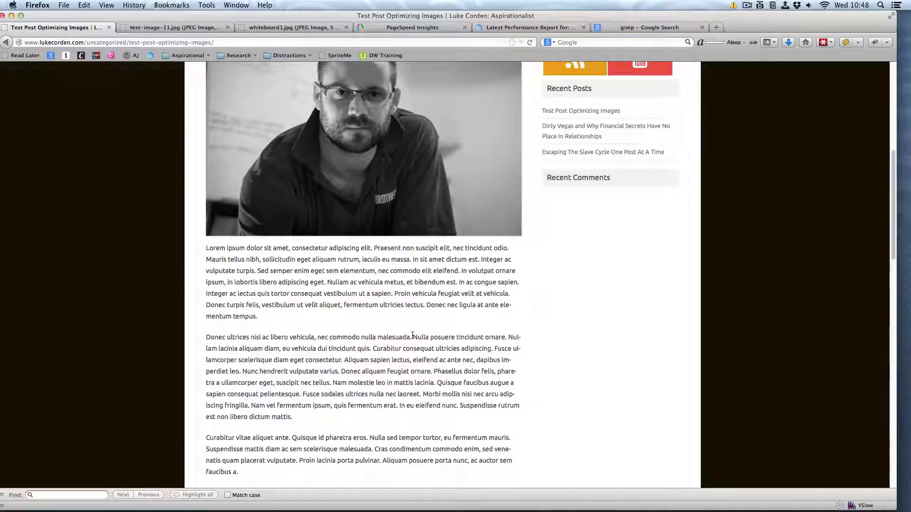
left_click_drag(415, 332, 540, 417)
left_click(468, 417)
scroll(442, 385, "up", 6)
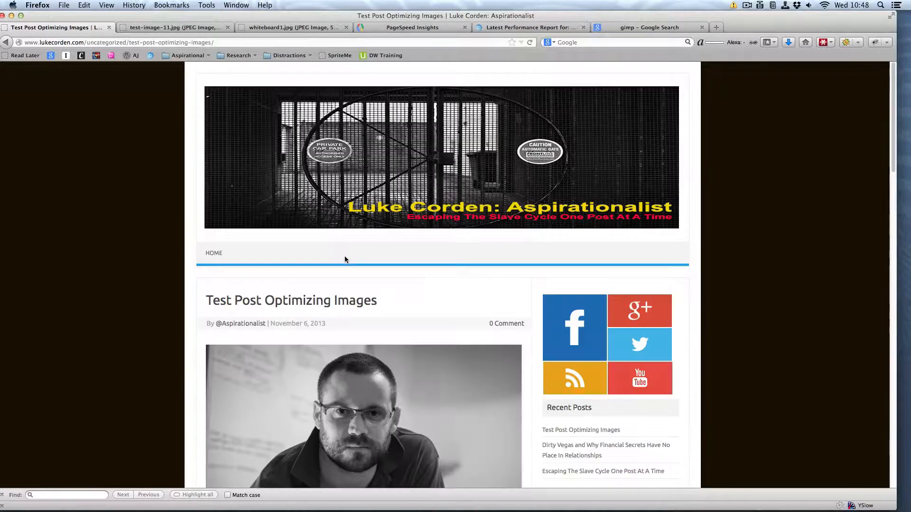
left_click(214, 252)
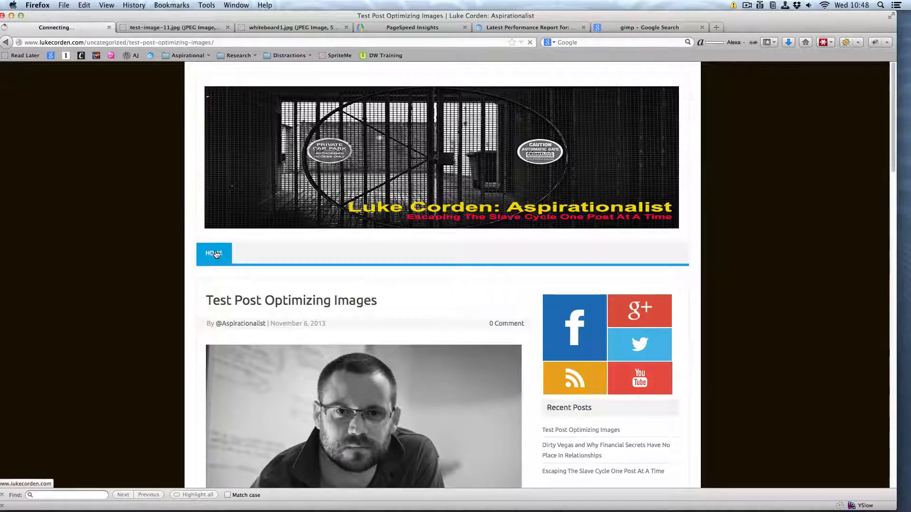
scroll(236, 271, "down", 4)
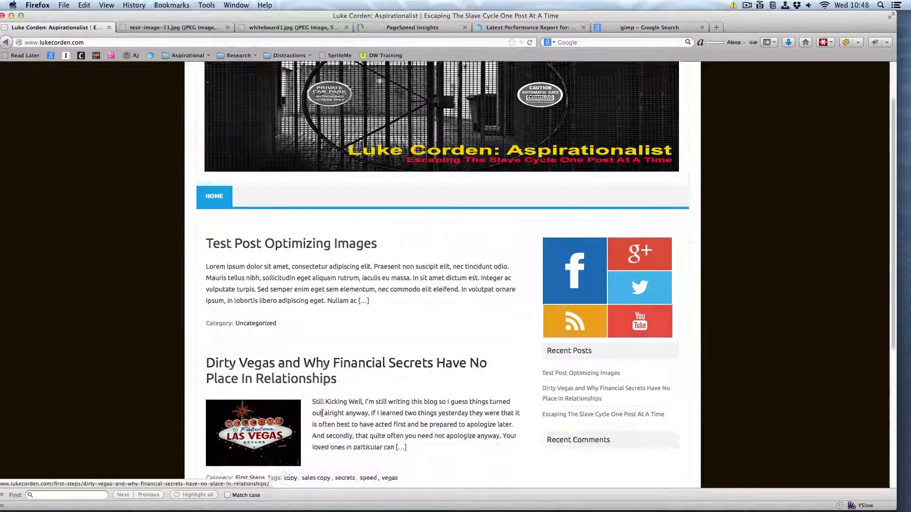
left_click(293, 259)
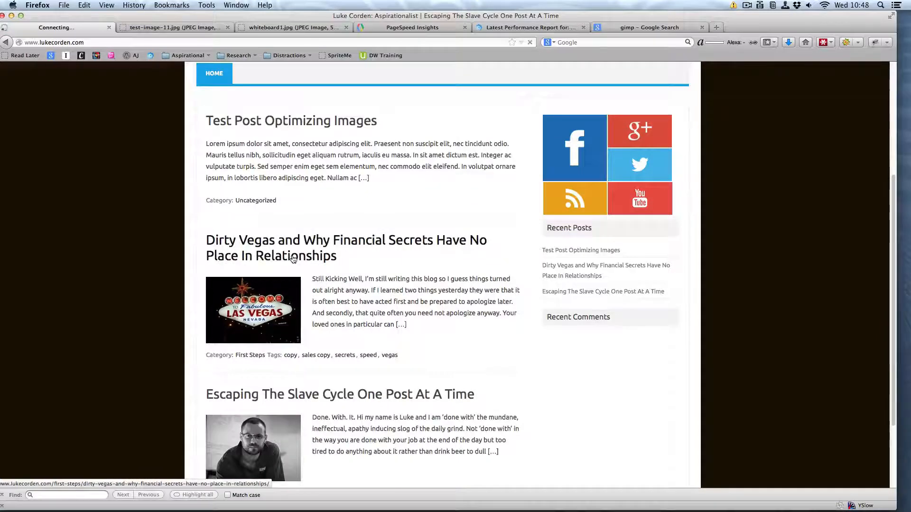
Look over the post's images and check the Las Vegas sign's dimensions in its image info, closing the info window
scroll(450, 356, "down", 2)
scroll(450, 356, "down", 3)
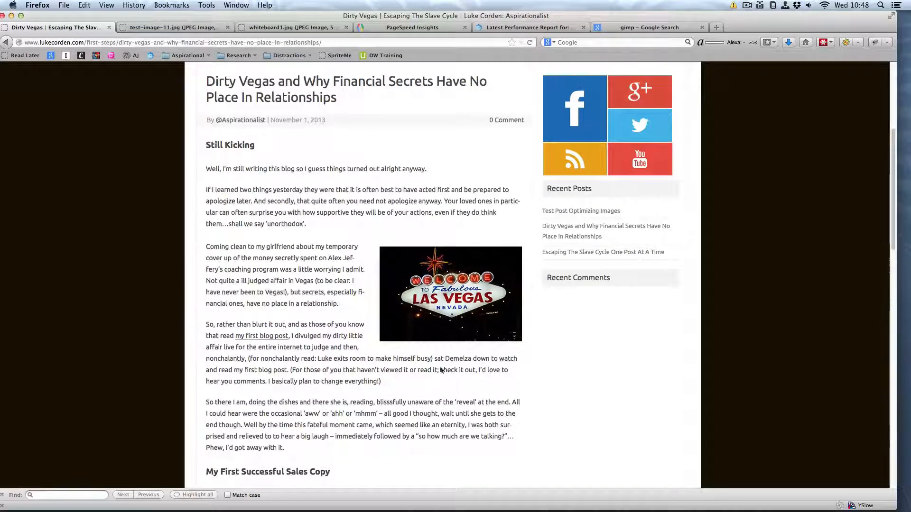
scroll(423, 283, "down", 5)
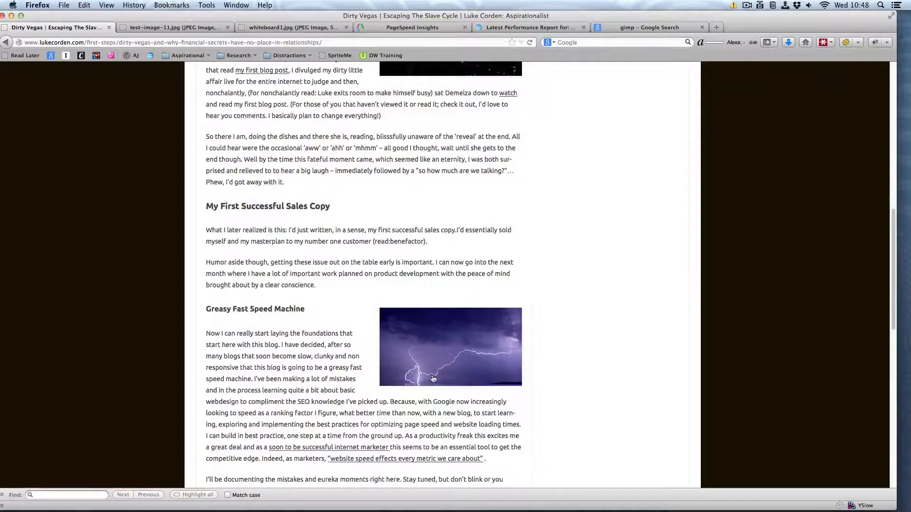
scroll(421, 283, "up", 5)
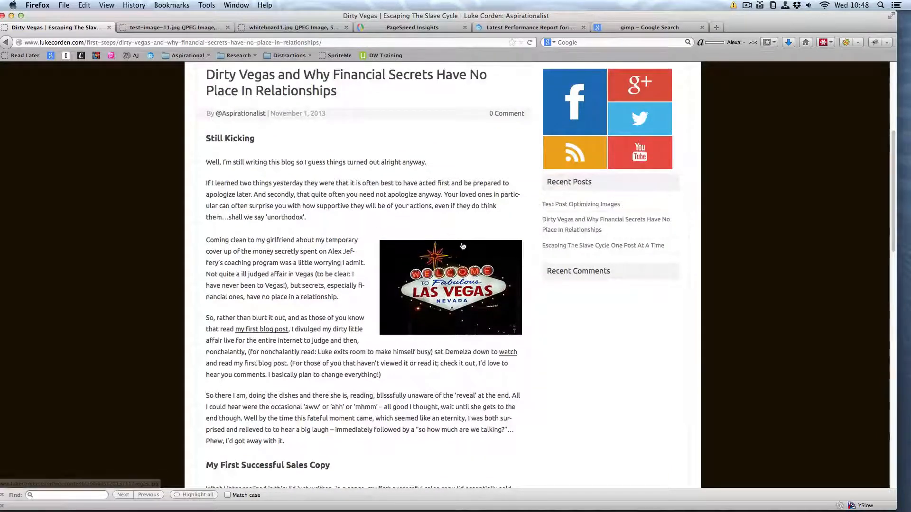
right_click(430, 264)
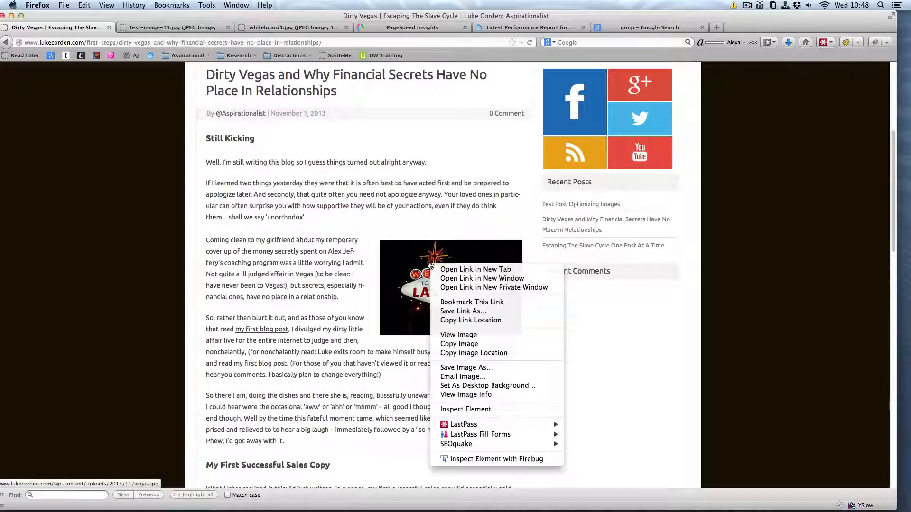
left_click(463, 395)
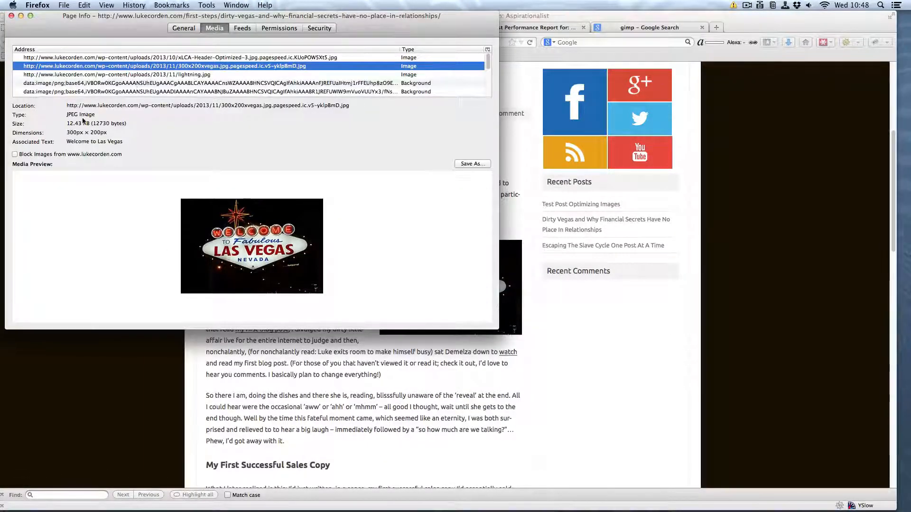
left_click_drag(67, 132, 105, 132)
left_click(128, 136)
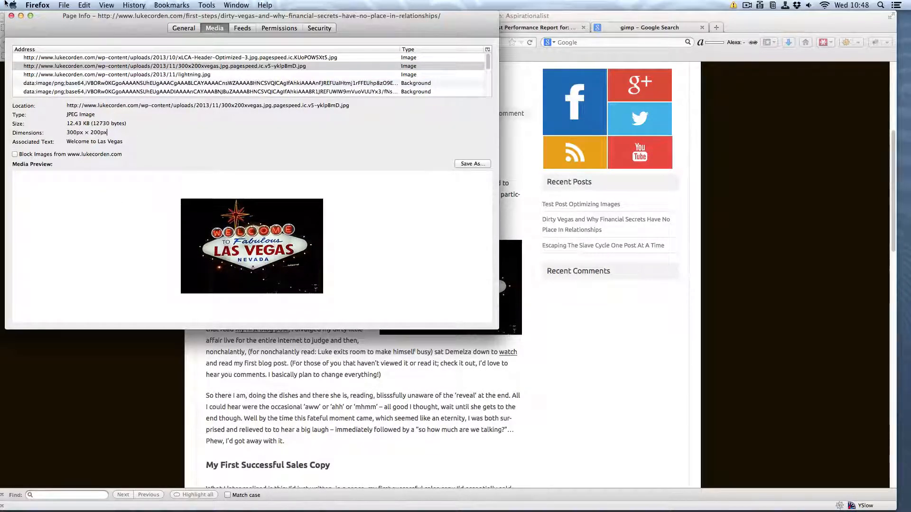
left_click(11, 15)
Return to the blog's home page and open the "Test Post Optimizing Images" post
scroll(266, 294, "up", 5)
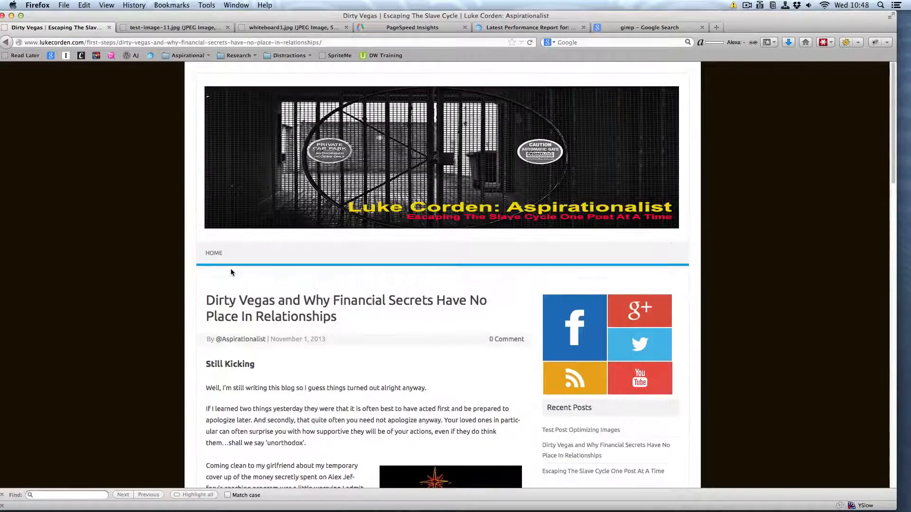
left_click(5, 44)
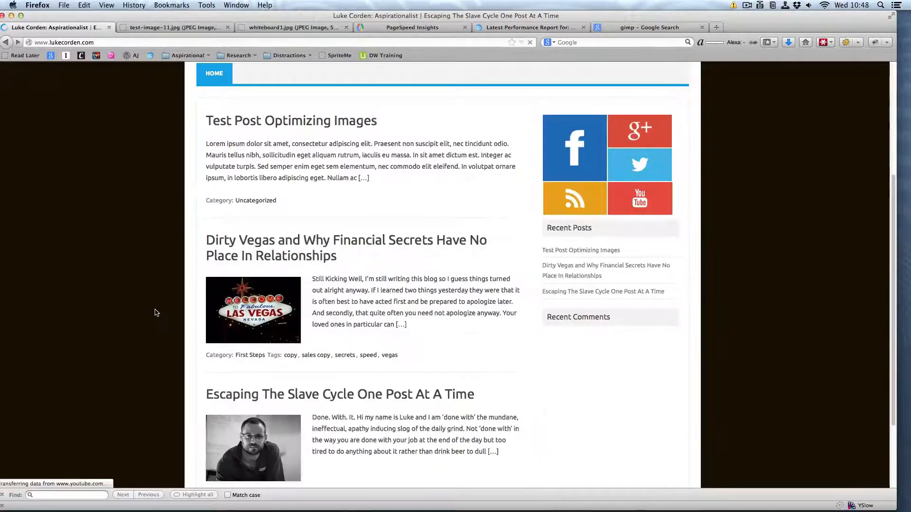
left_click(278, 122)
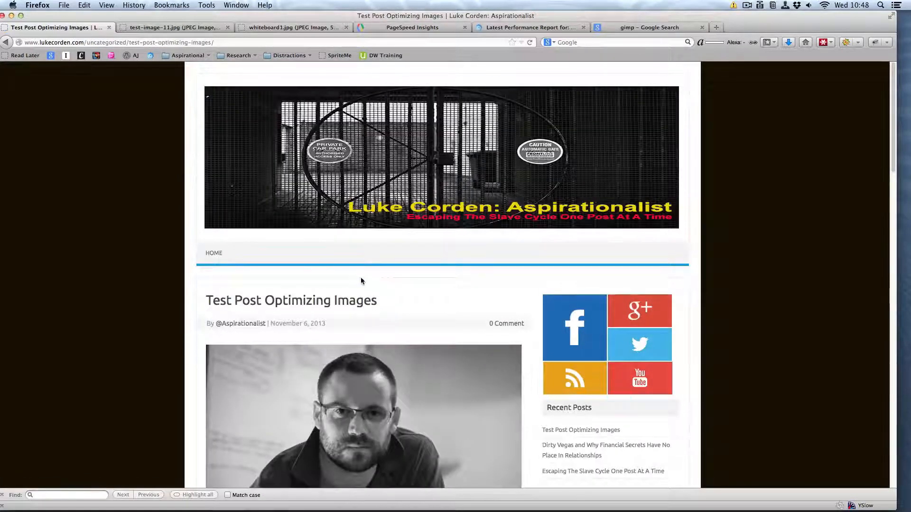
scroll(360, 281, "down", 2)
scroll(360, 281, "up", 2)
Close the test-image-11.jpg and whiteboard1.jpg tabs and return to the "Test Post Optimizing Images" page
left_click(191, 29)
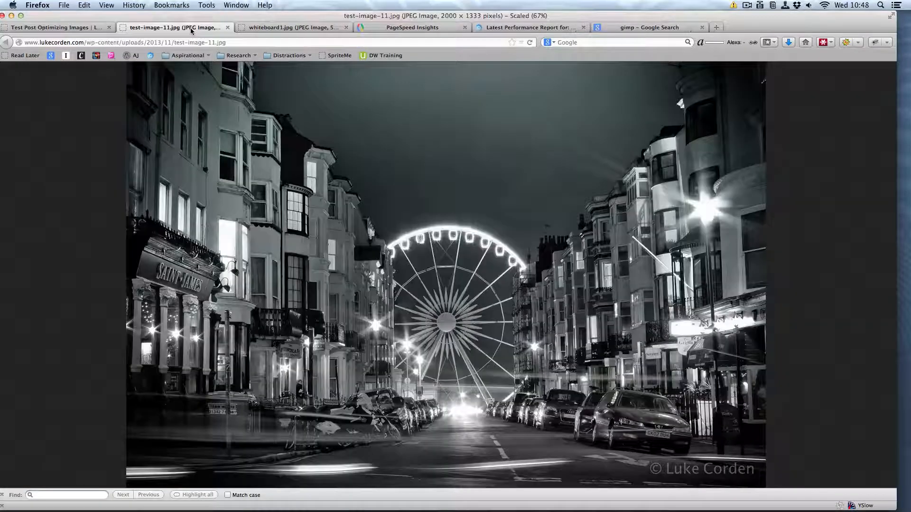
left_click(228, 28)
left_click(227, 27)
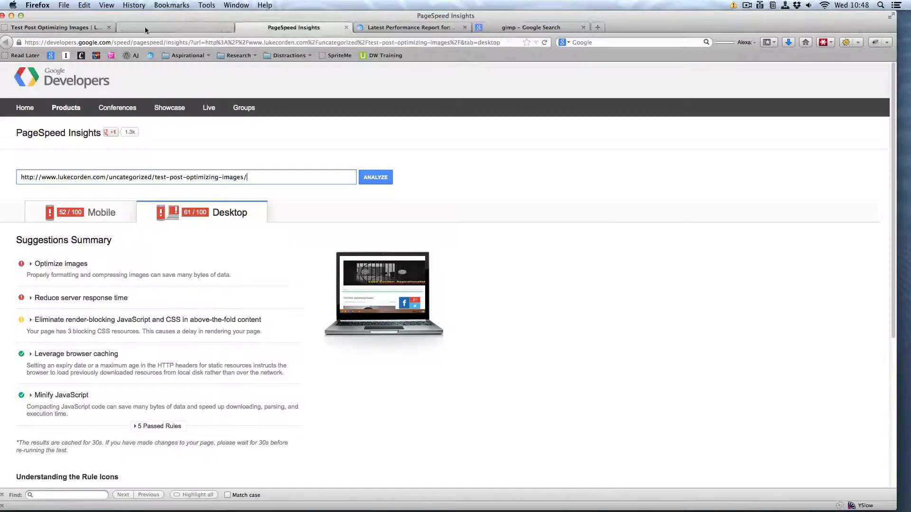
left_click(35, 29)
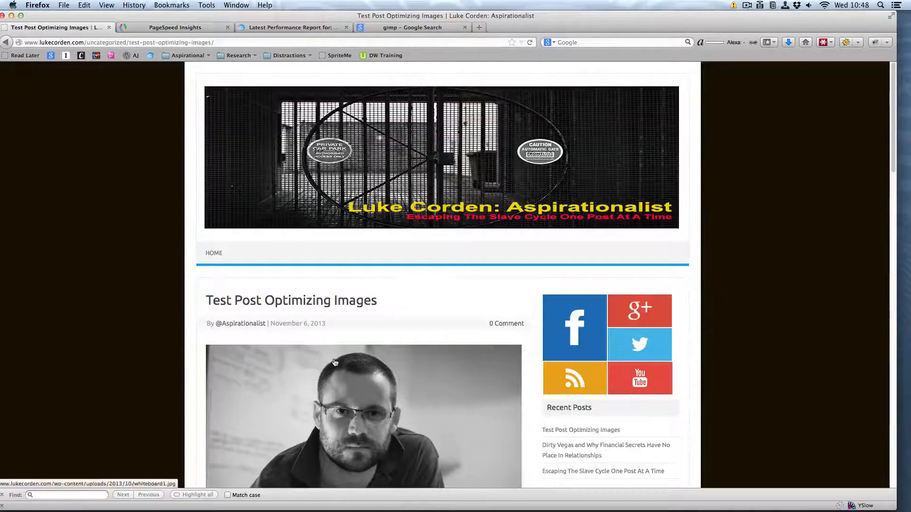
scroll(254, 183, "down", 5)
scroll(253, 185, "up", 5)
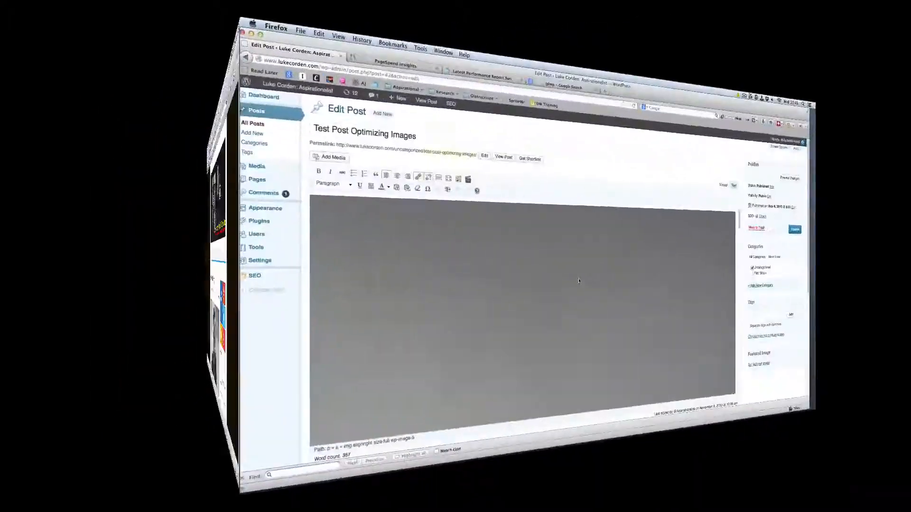
Examine how large the embedded images are in the WordPress editor for "Test Post Optimizing Images"
scroll(433, 294, "down", 10)
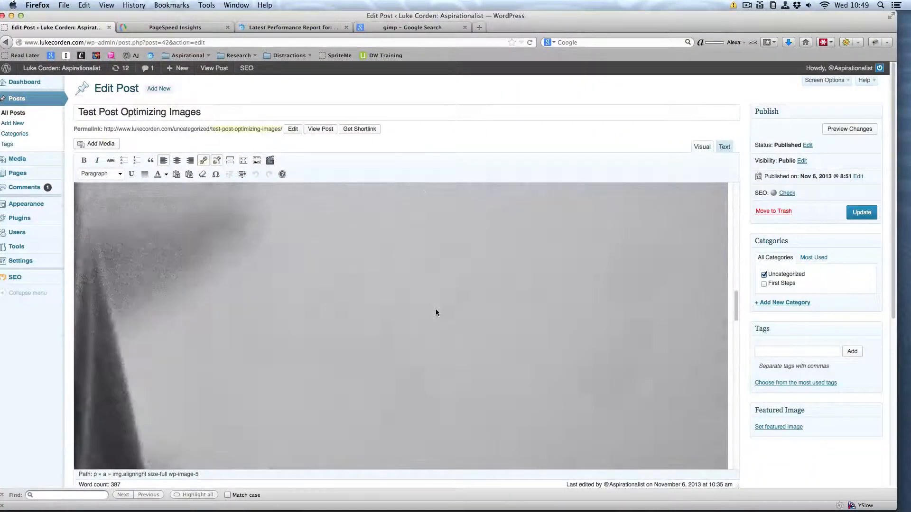
scroll(436, 324, "down", 5)
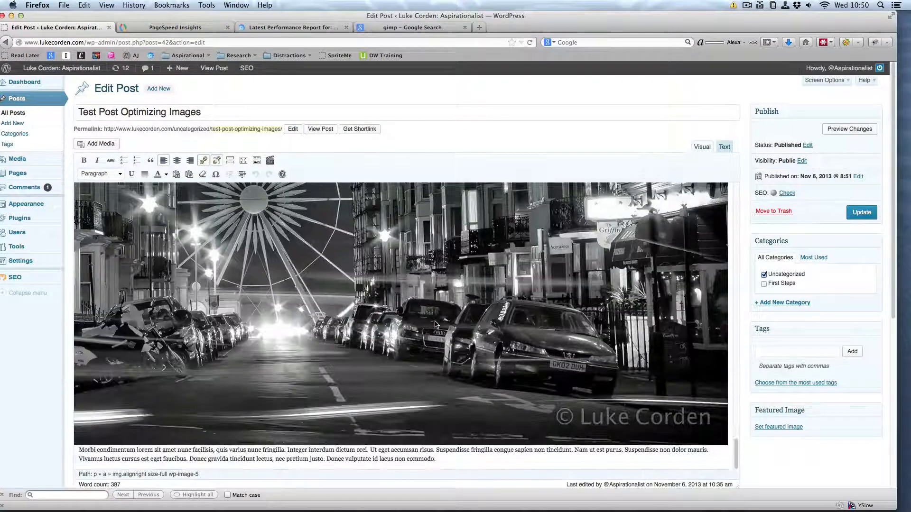
scroll(435, 325, "up", 10)
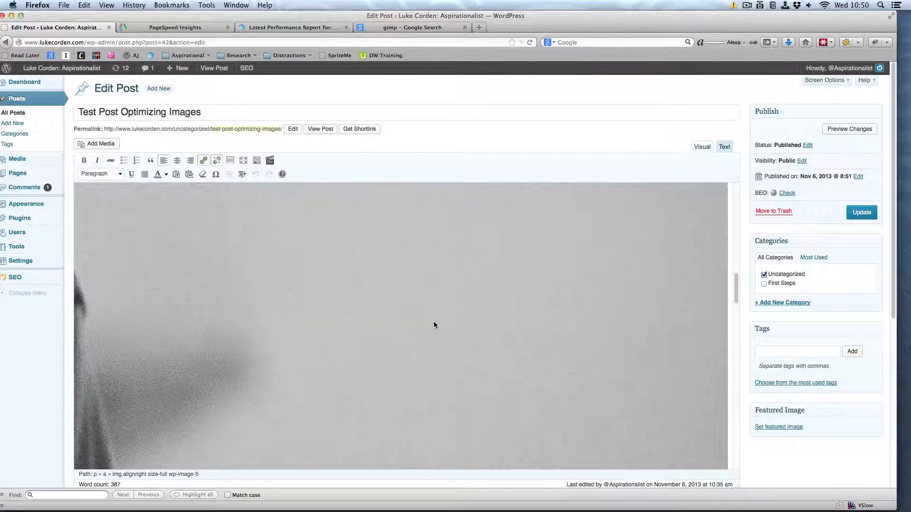
scroll(427, 313, "down", 2)
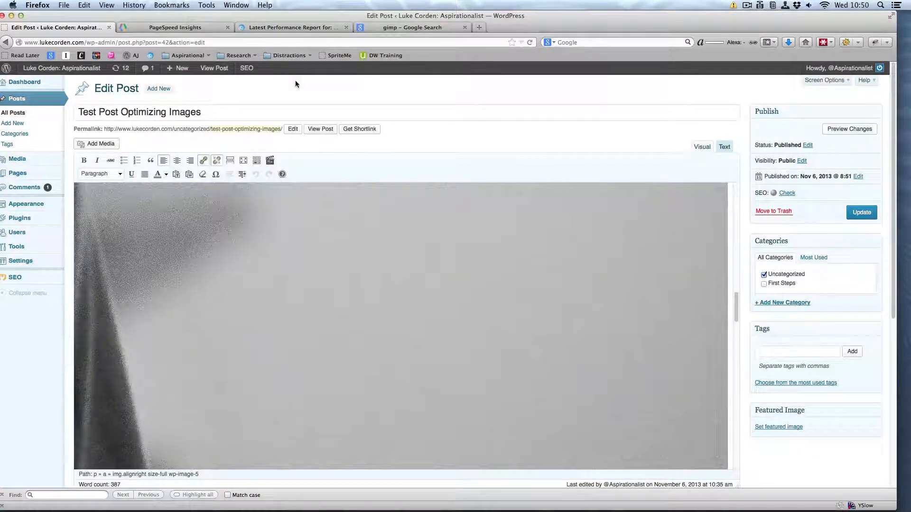
Switch to Photoshop and bring up the Einstein.jpg document
key("ctrl+Right")
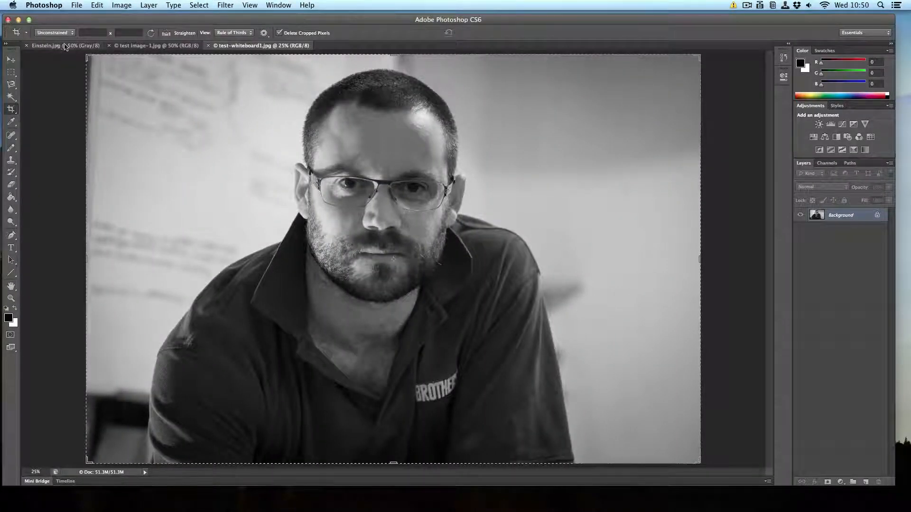
left_click(57, 46)
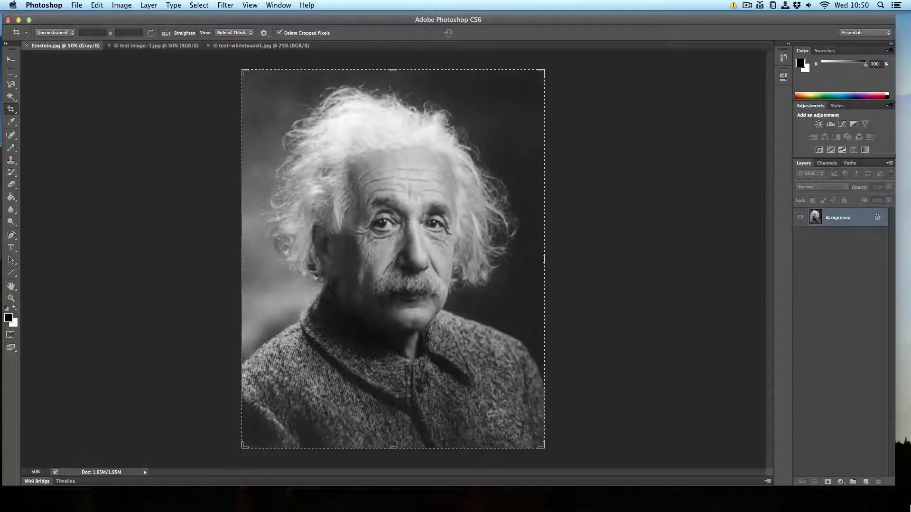
Check the file size and pixel dimensions of Einstein.jpg on the desktop in its file information, then return to Photoshop
left_click_drag(894, 483, 759, 457)
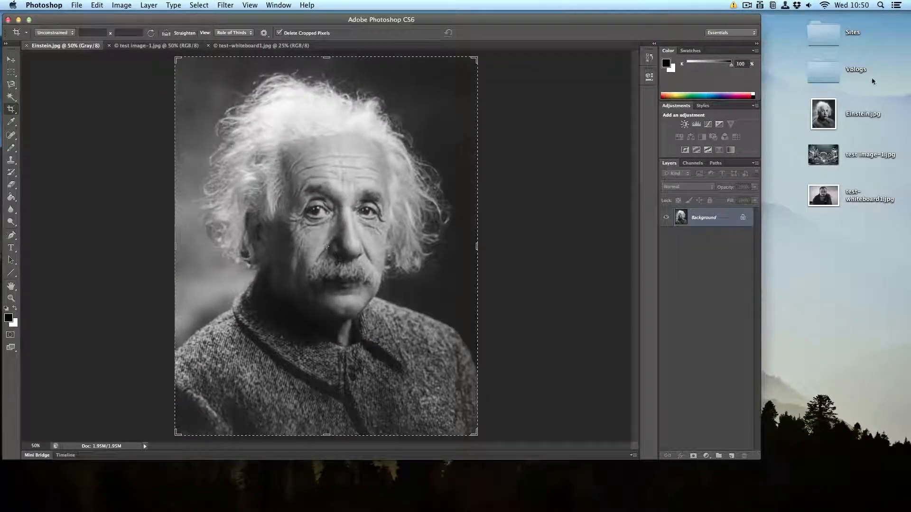
left_click(848, 112)
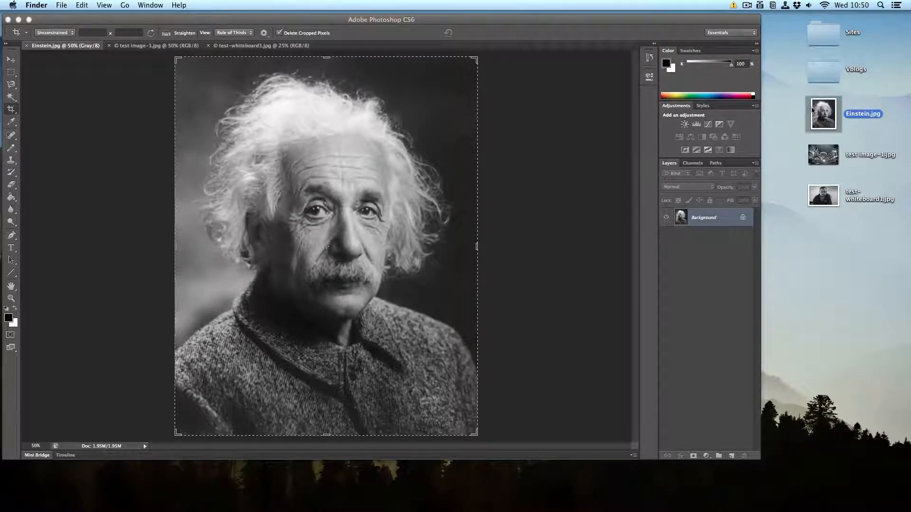
key("super+i")
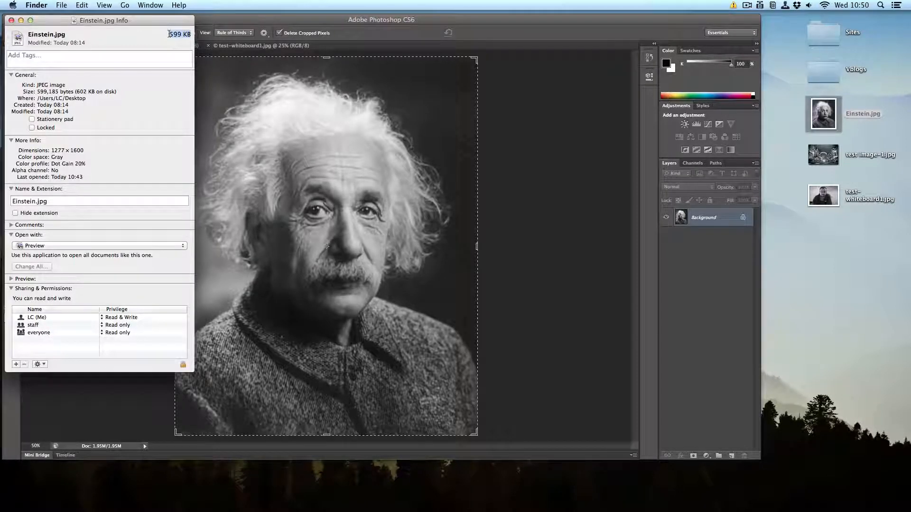
left_click(144, 36)
left_click_drag(52, 150, 86, 150)
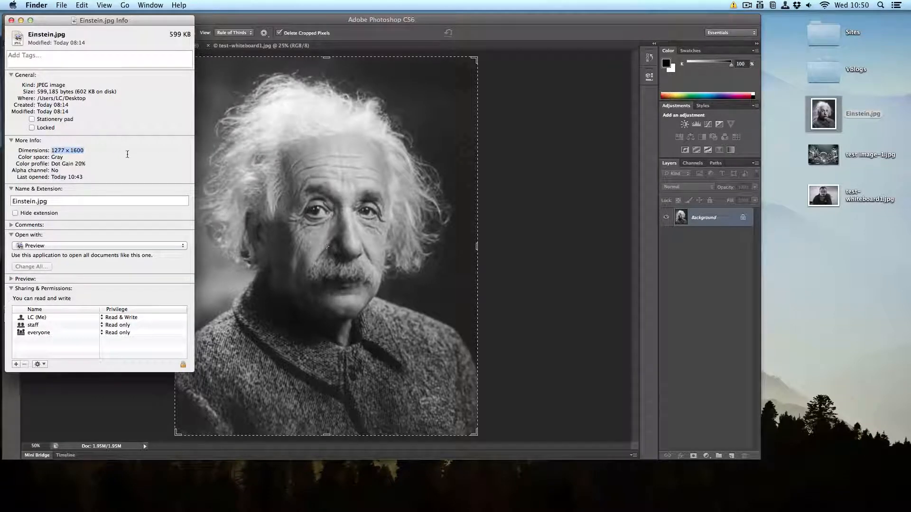
left_click(11, 20)
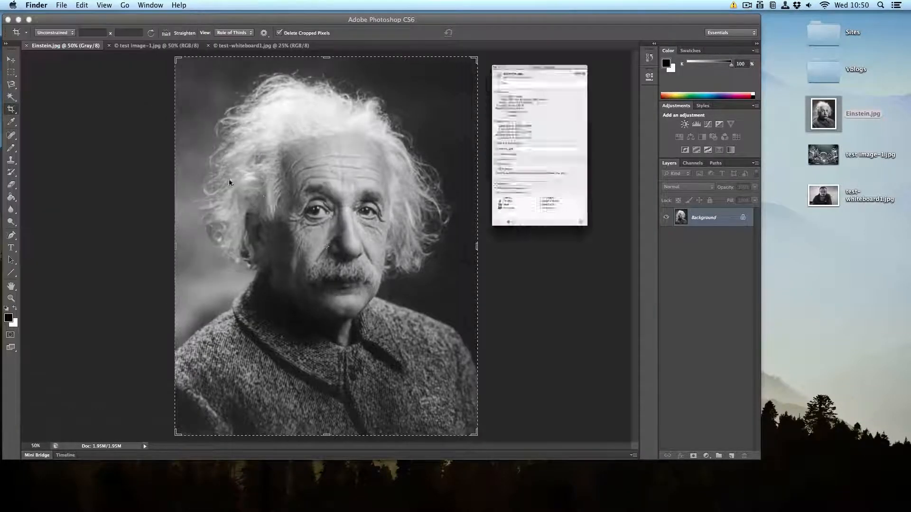
left_click(312, 201)
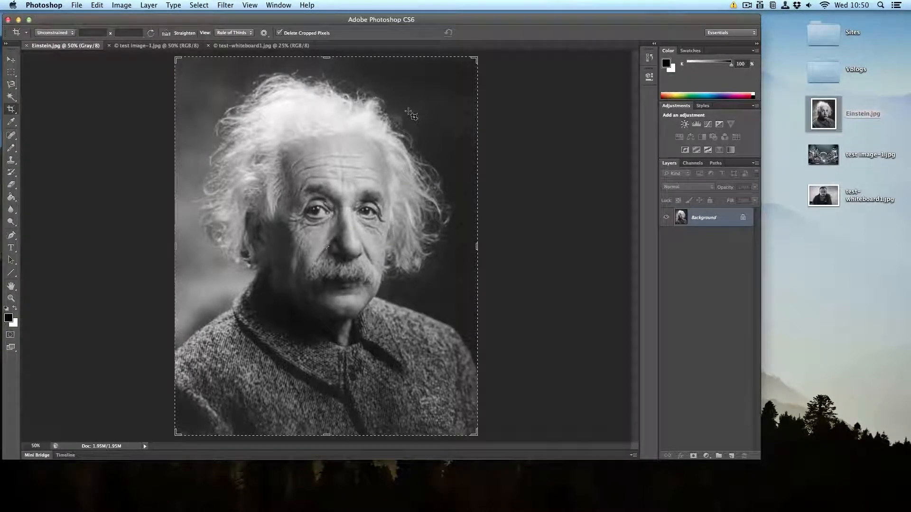
Switch to Firefox and open the official GIMP website from the Google results for gimp
key("super+Tab")
key("super+Tab")
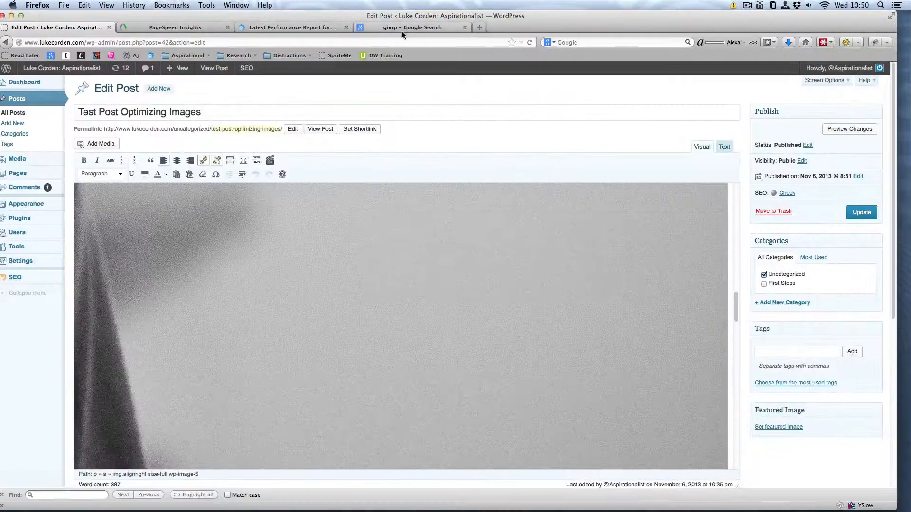
left_click(403, 30)
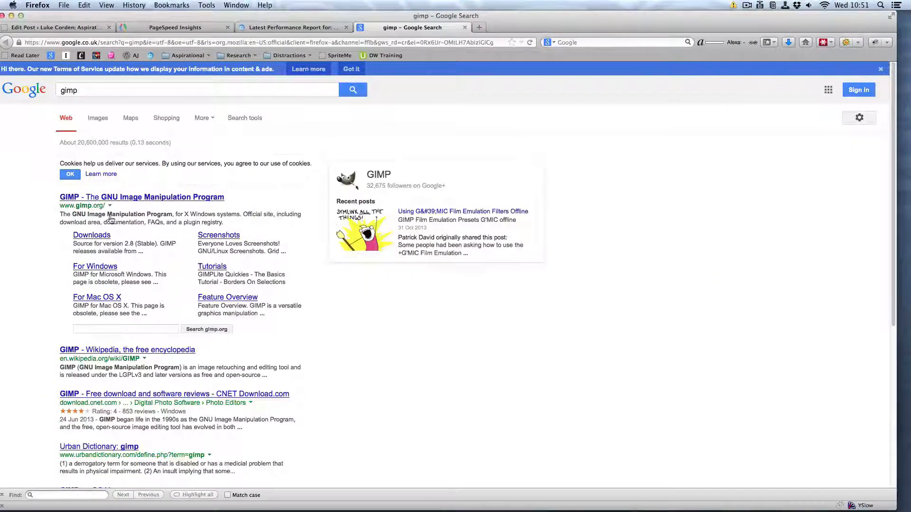
left_click(112, 197)
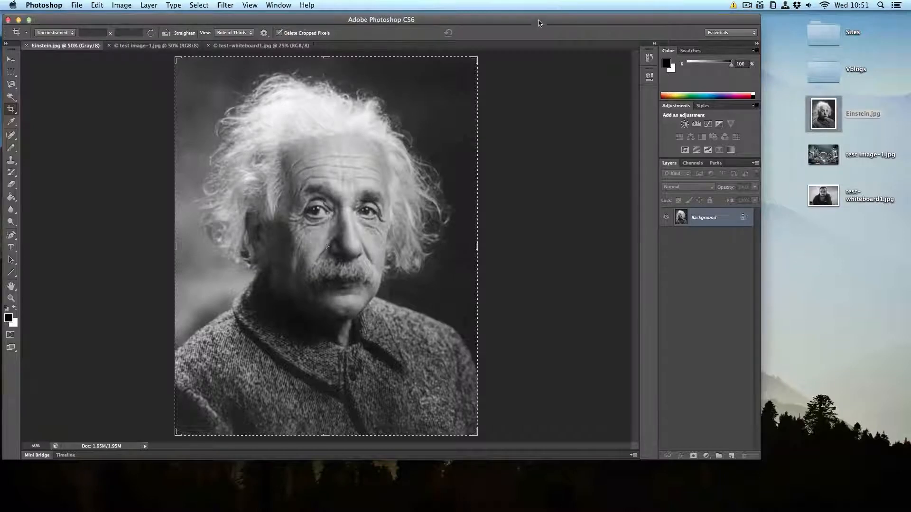
Resize the Einstein image to a width of 300 pixels with proportions constrained, and view it at 100%
left_click_drag(539, 22, 566, 20)
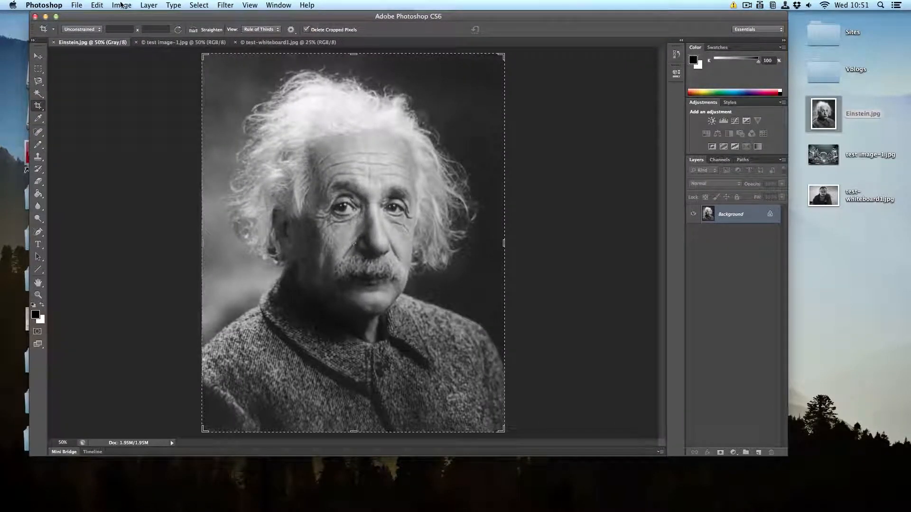
left_click(121, 5)
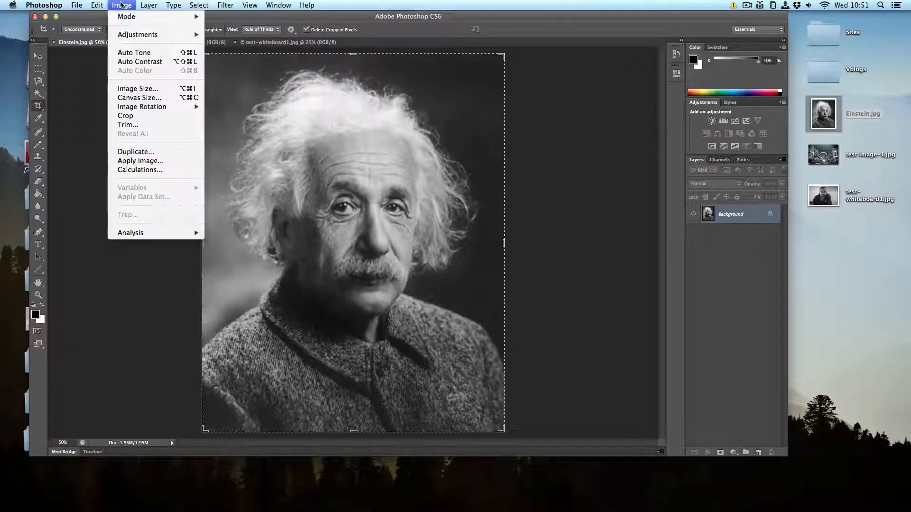
left_click(128, 90)
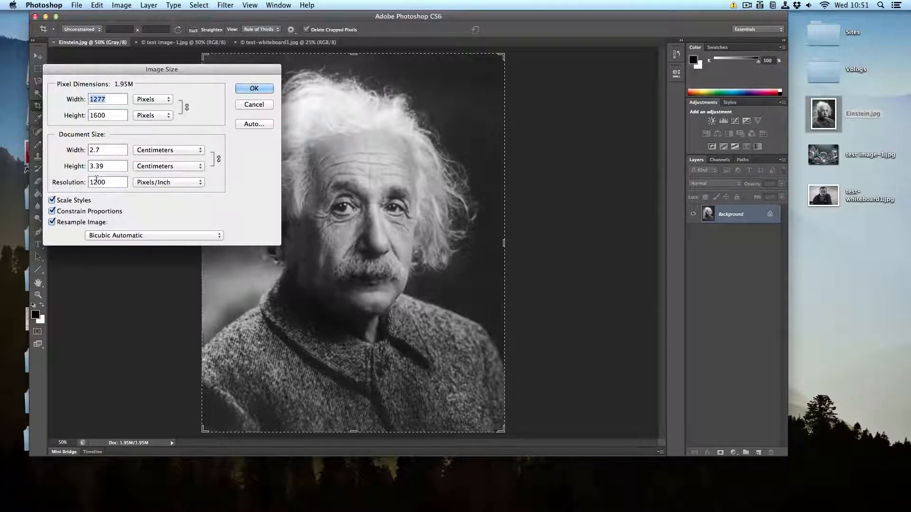
left_click(124, 100)
double_click(119, 99)
type("300")
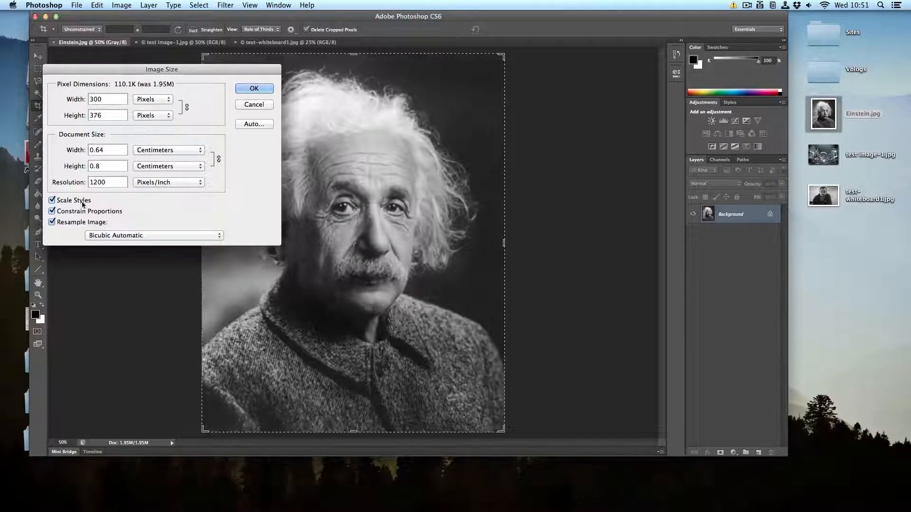
left_click(252, 89)
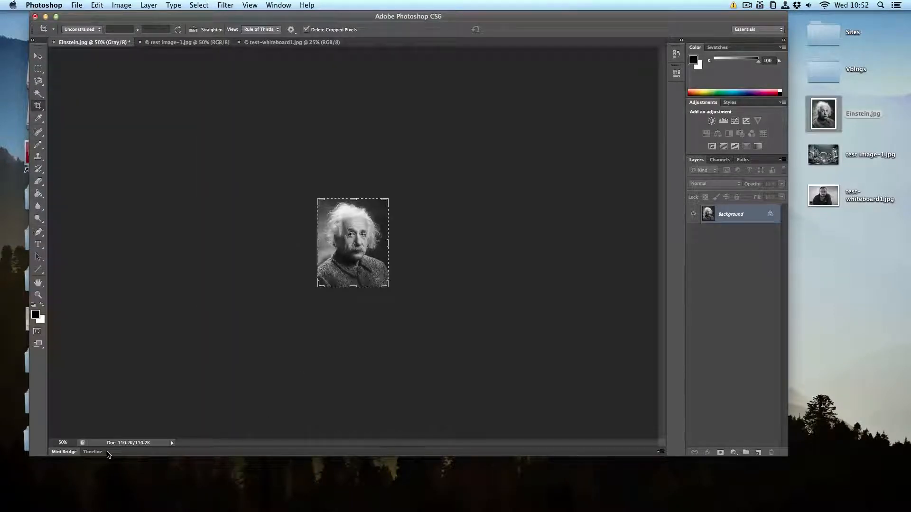
key("super+1")
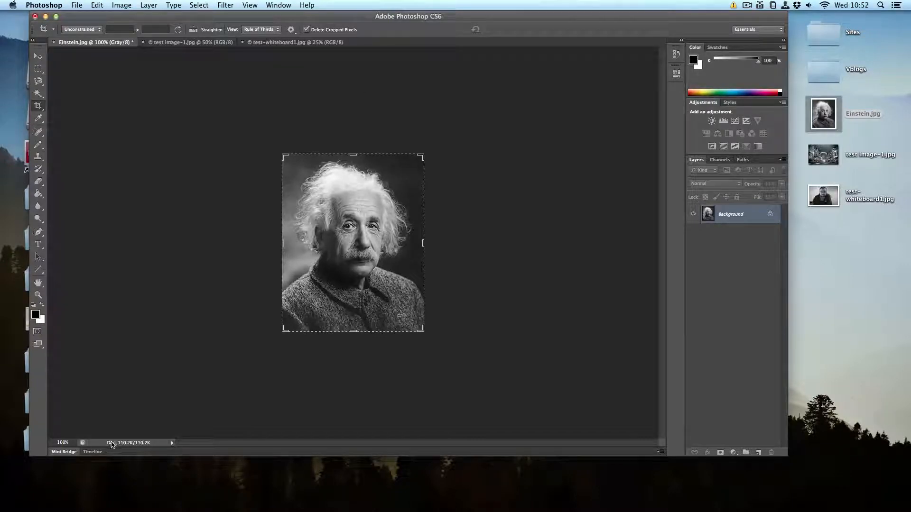
Open Save for Web for the resized Einstein image and show the original beside three JPEG versions in the 4-Up view
left_click(76, 5)
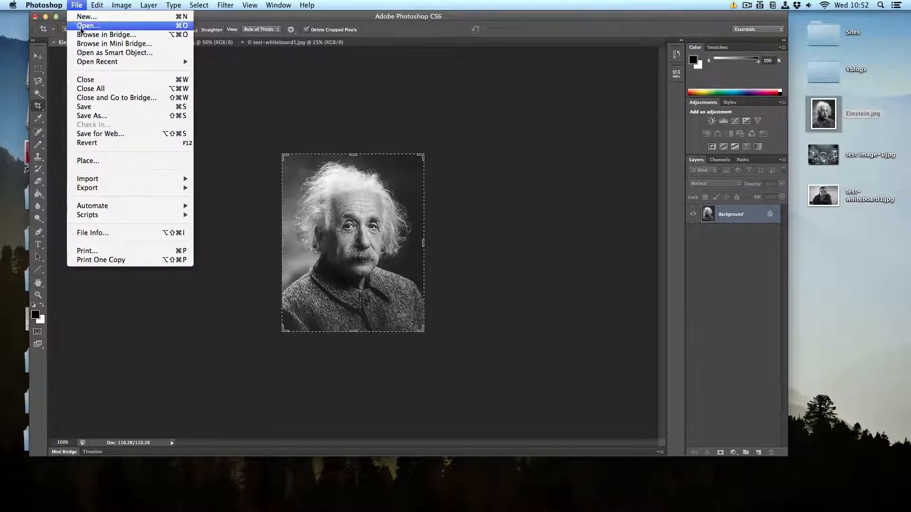
left_click(92, 135)
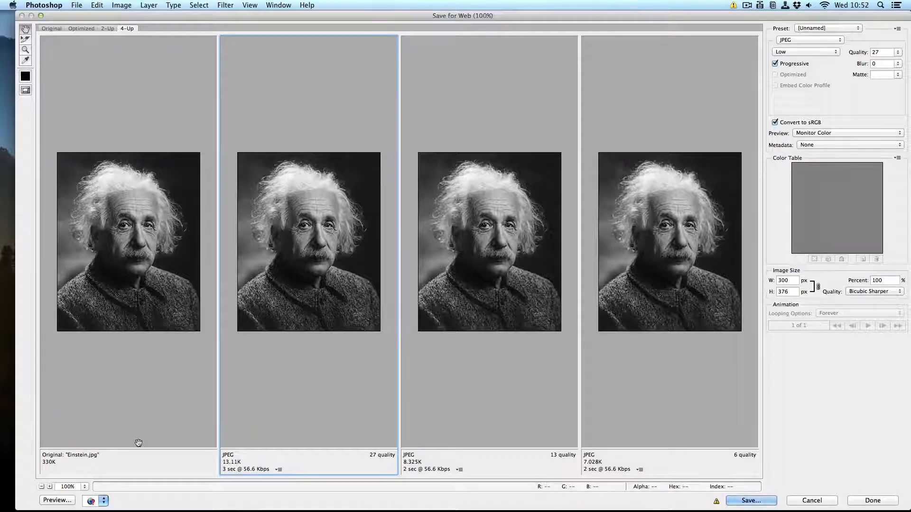
left_click(50, 29)
left_click(80, 29)
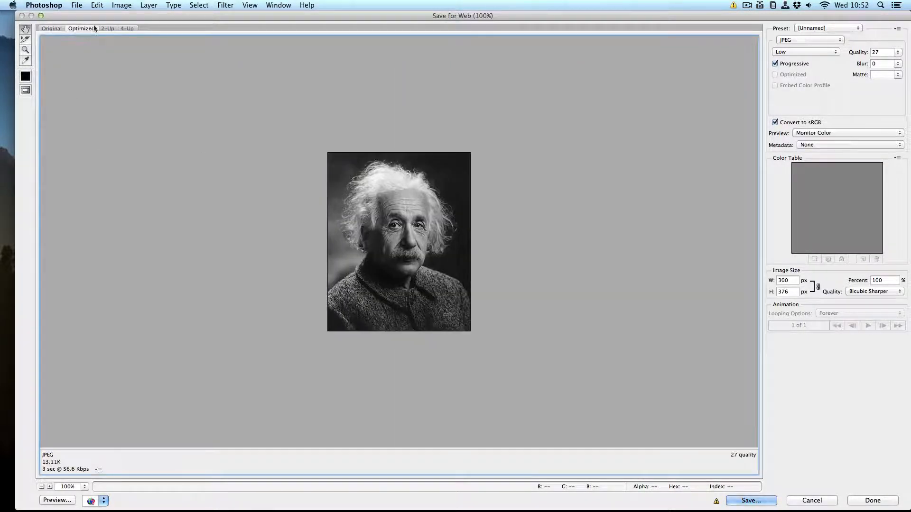
left_click(107, 28)
left_click(128, 28)
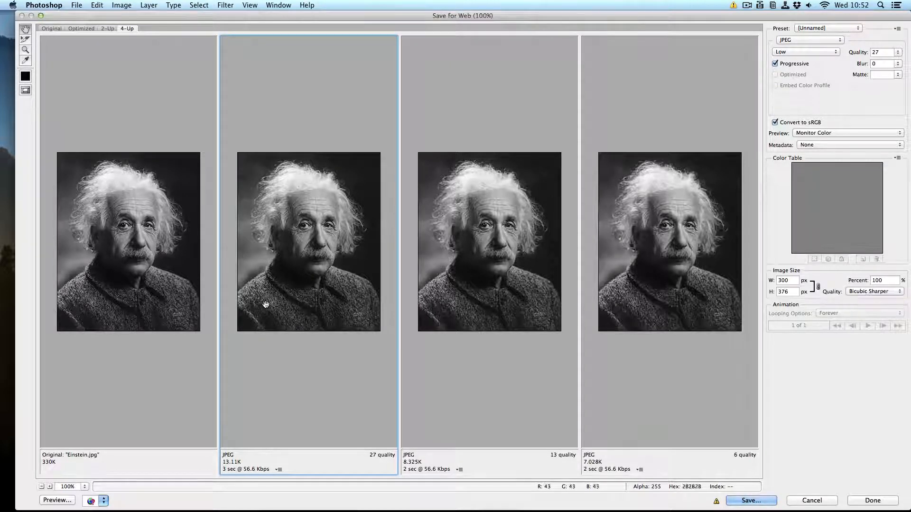
Compare the original with the three JPEG previews and select the version with quality 13
left_click(110, 222)
left_click(307, 241)
left_click(475, 226)
left_click(659, 228)
left_click(155, 239)
left_click(335, 236)
left_click(482, 231)
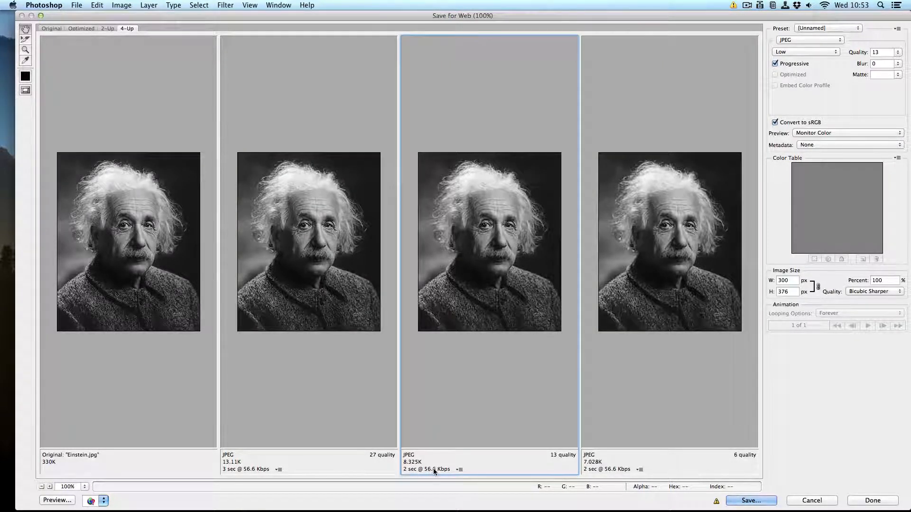
Check the download-time options for the quality 13 version and preview the optimized image in the browser
left_click(458, 470)
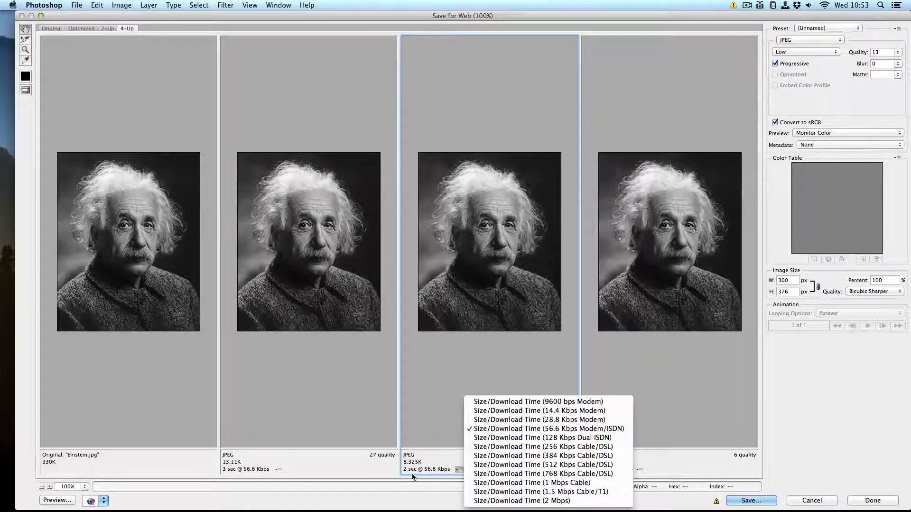
left_click(428, 460)
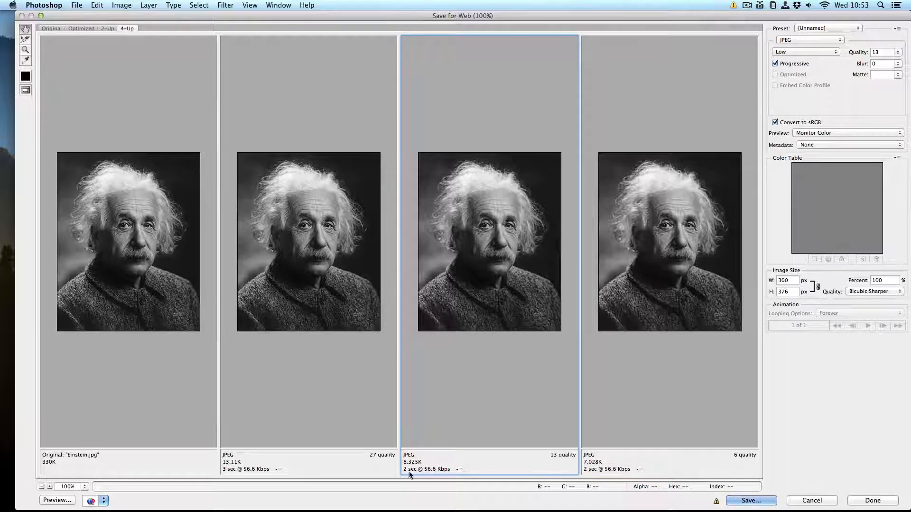
left_click(56, 501)
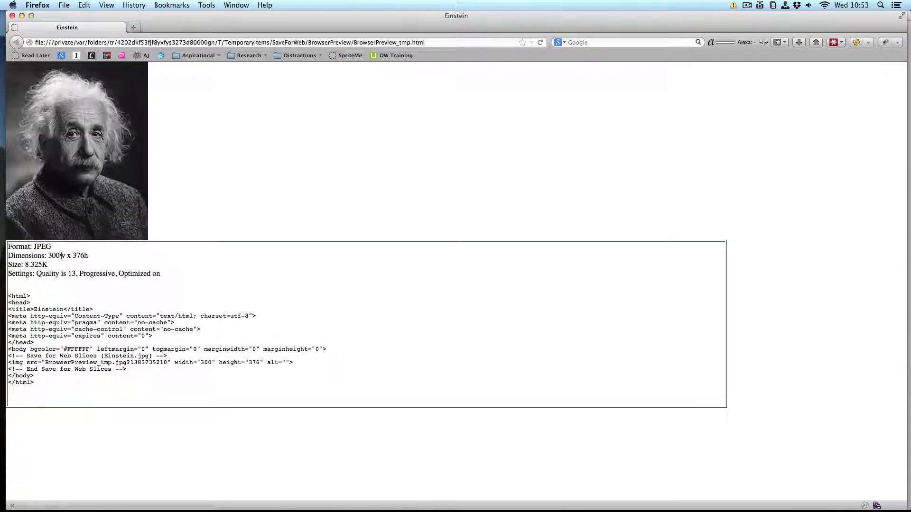
left_click(11, 16)
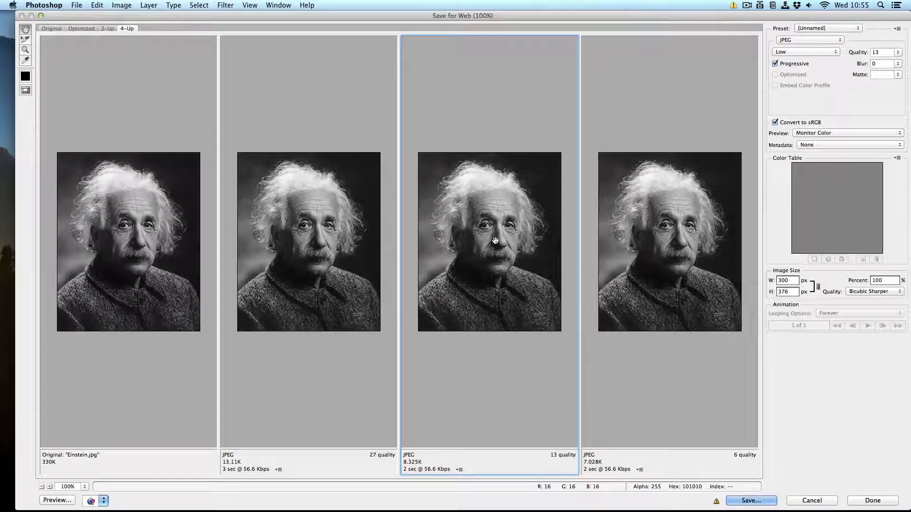
Start saving the optimized image and name the file OP-Einstein.jpg
left_click(753, 502)
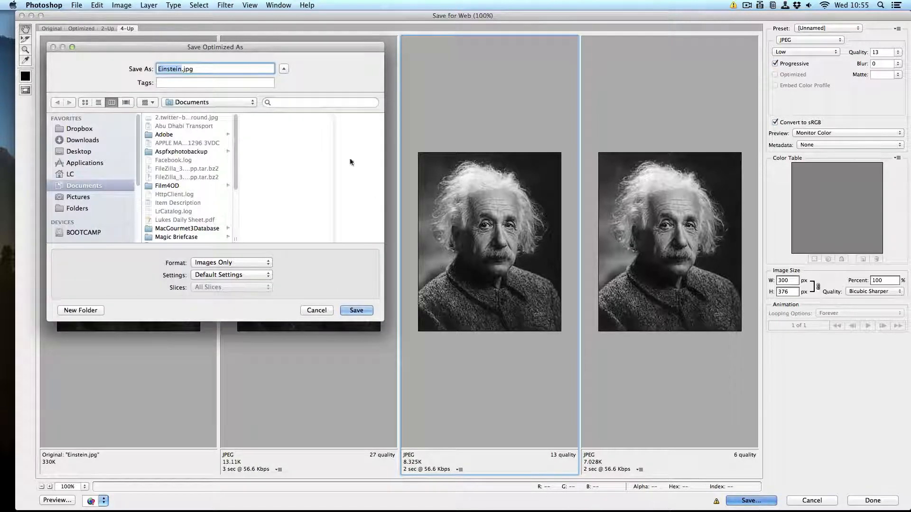
left_click(158, 69)
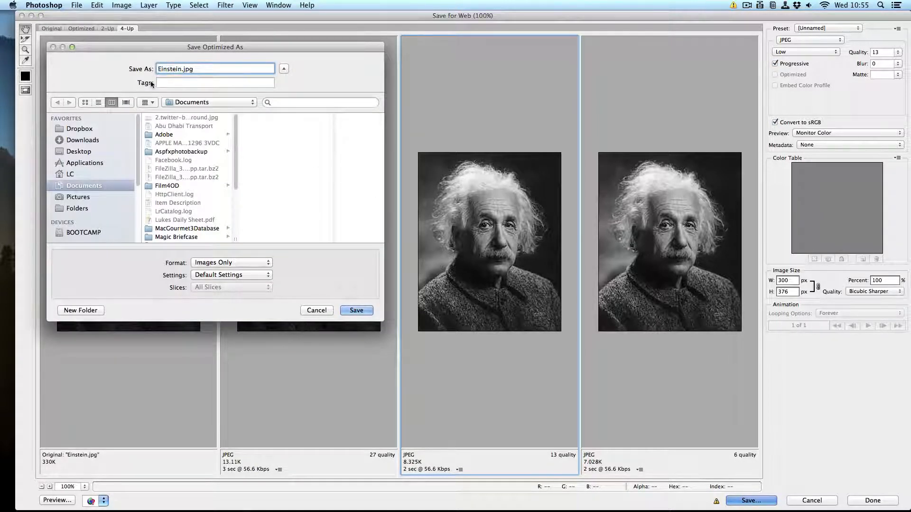
type("OP-")
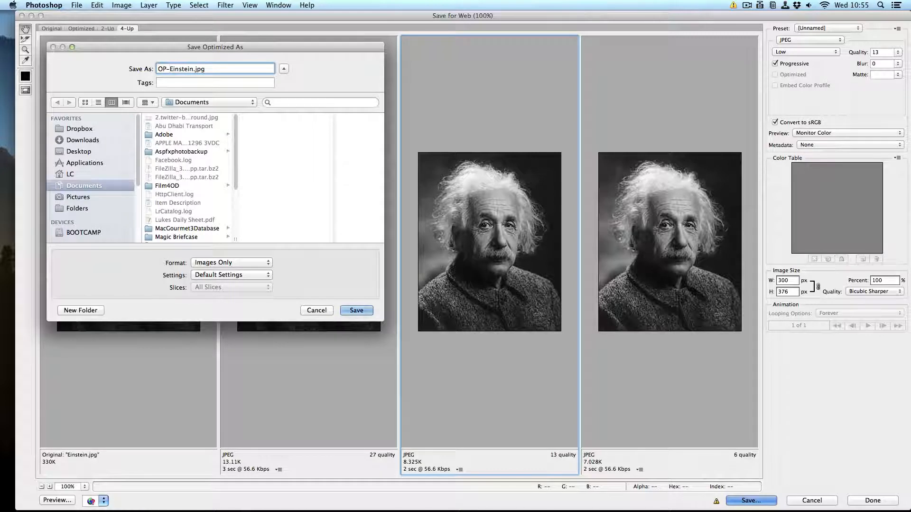
Create a new folder named OP Image inside Documents for the optimized file
left_click(86, 311)
key("BackSpace")
type("OP Image")
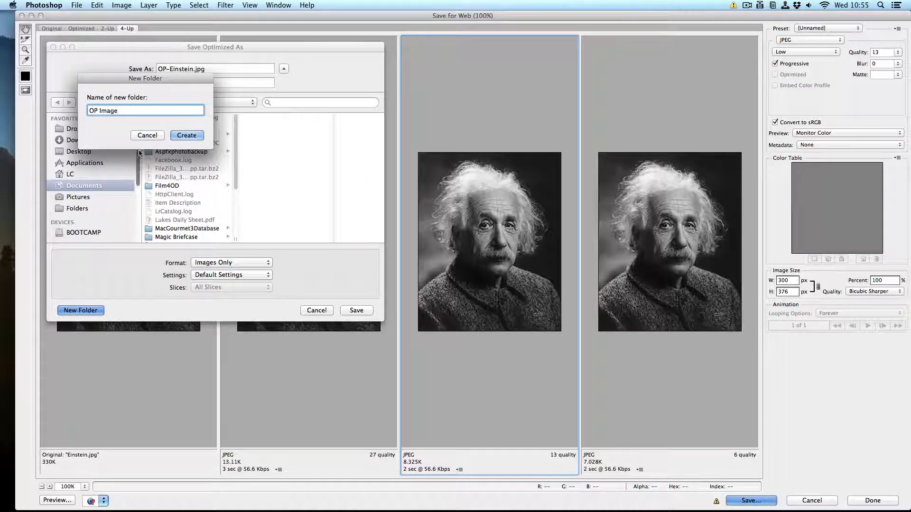
left_click(187, 136)
Create a folder named OP Images on the Desktop and save the optimized image in it
left_click(75, 152)
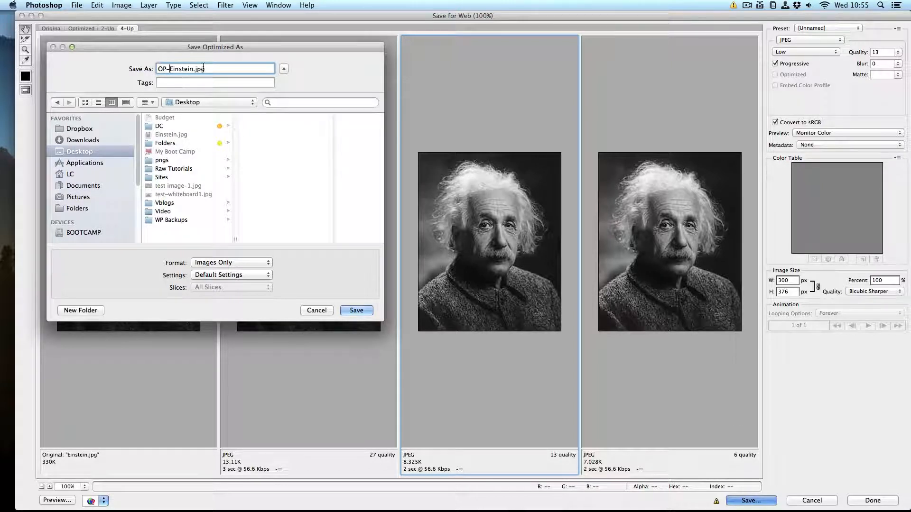
left_click(80, 311)
type("OP Images")
left_click(192, 137)
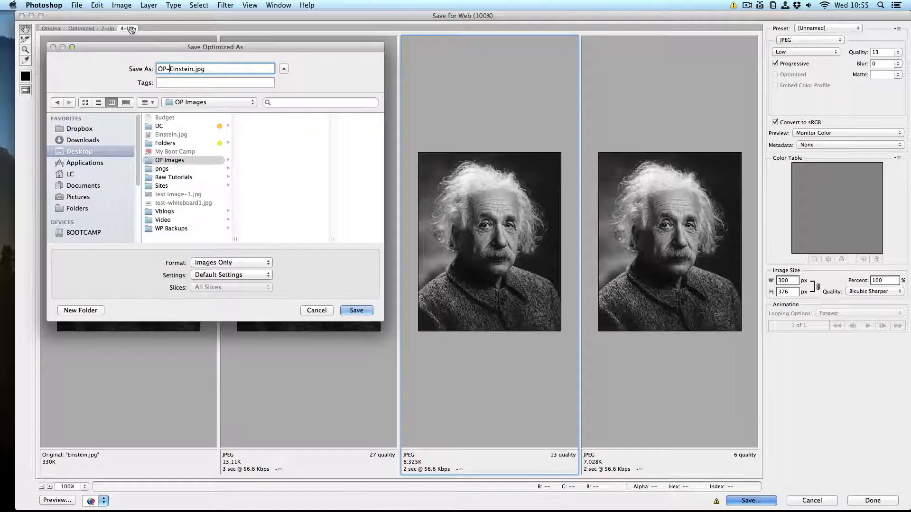
left_click(365, 311)
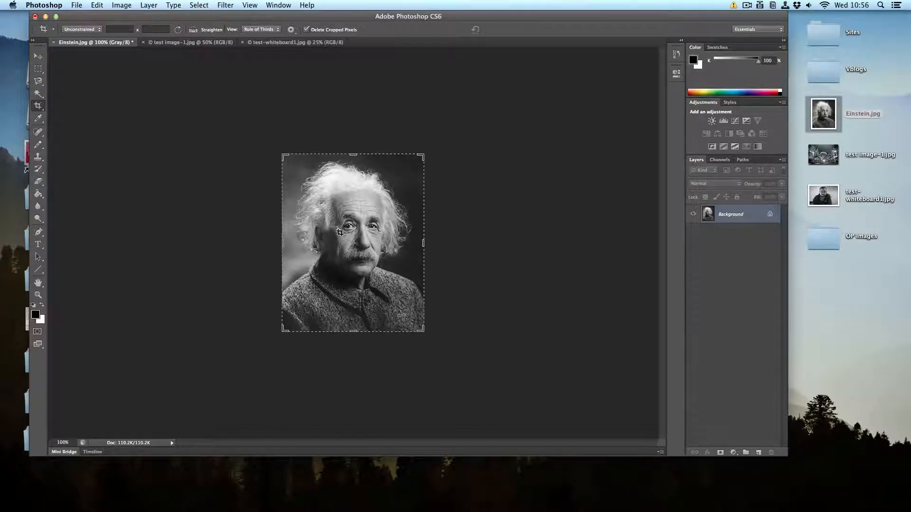
Switch to Firefox, return to the "Test Post Optimizing Images" editor and find the body text between the oversized images
key("super+Tab")
key("super+Tab")
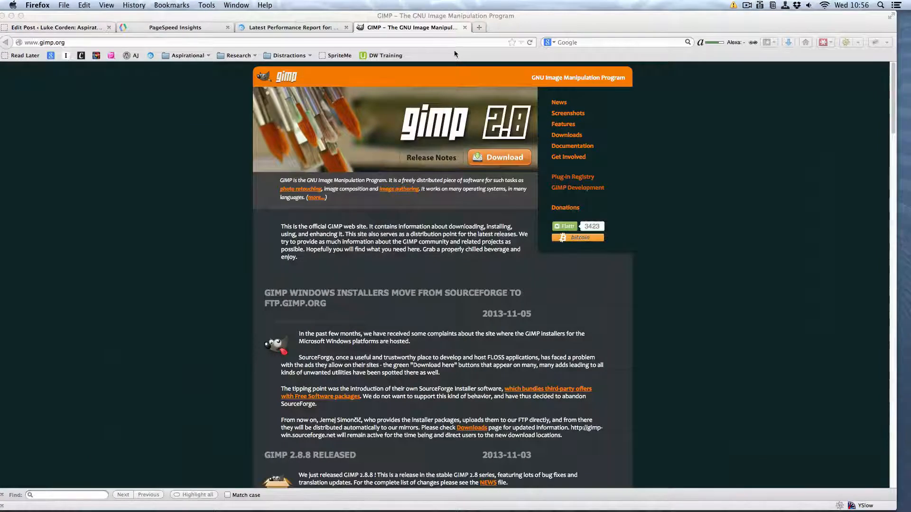
left_click(42, 28)
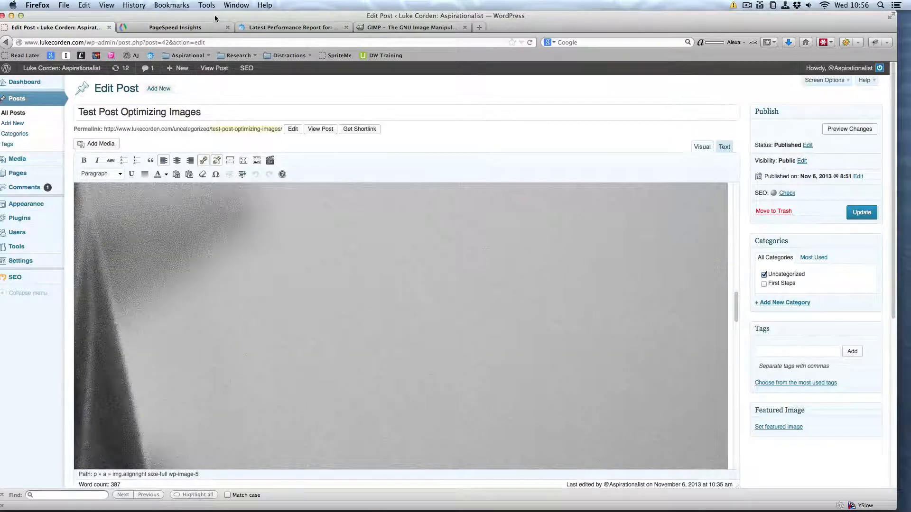
left_click_drag(215, 18, 266, 14)
scroll(446, 346, "down", 15)
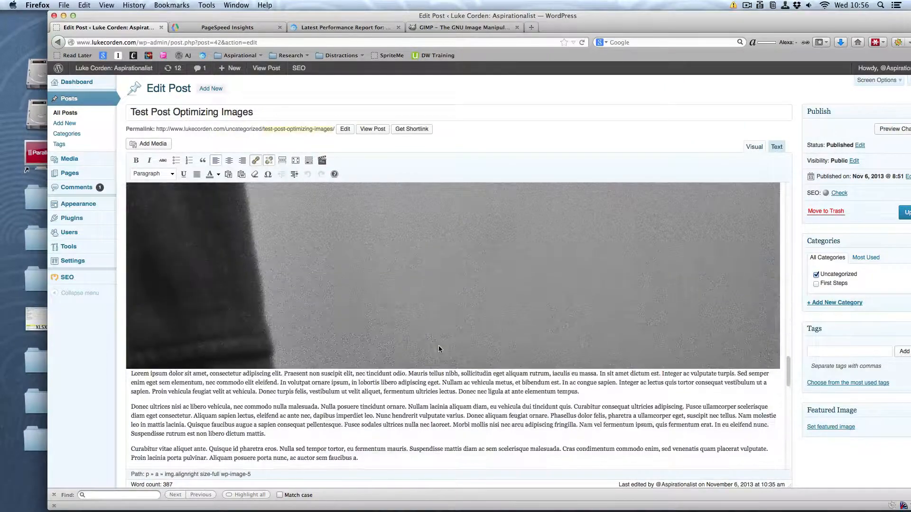
scroll(439, 348, "up", 10)
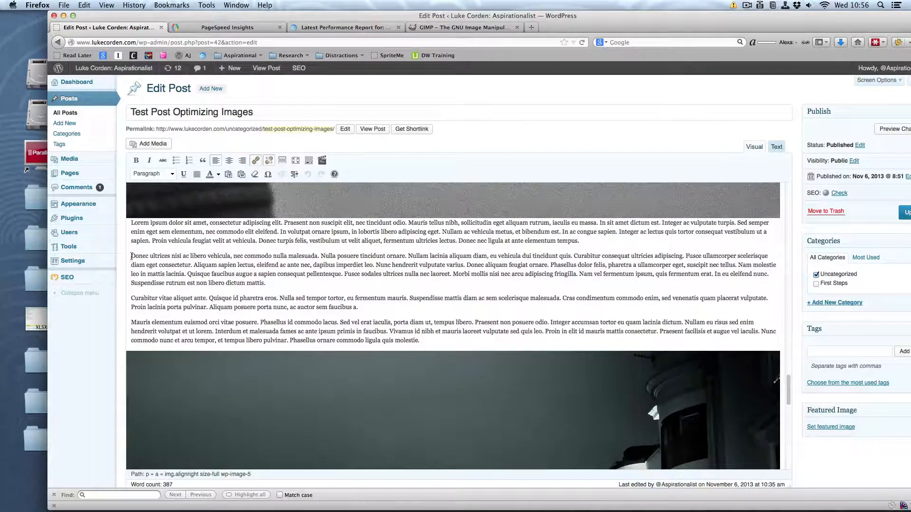
Place the cursor before the "Donec ultrices" paragraph and upload OP-Einstein.jpg from the Desktop's OP Images folder to the media library
left_click(132, 257)
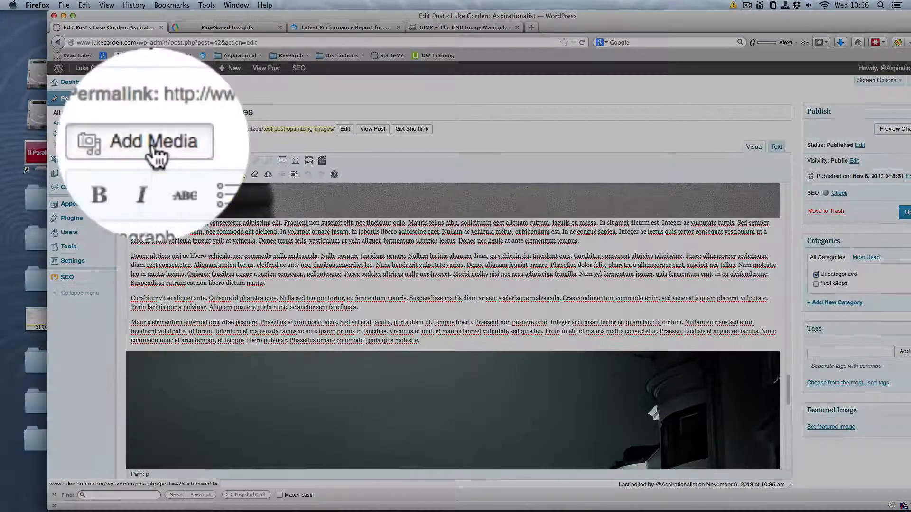
left_click(153, 148)
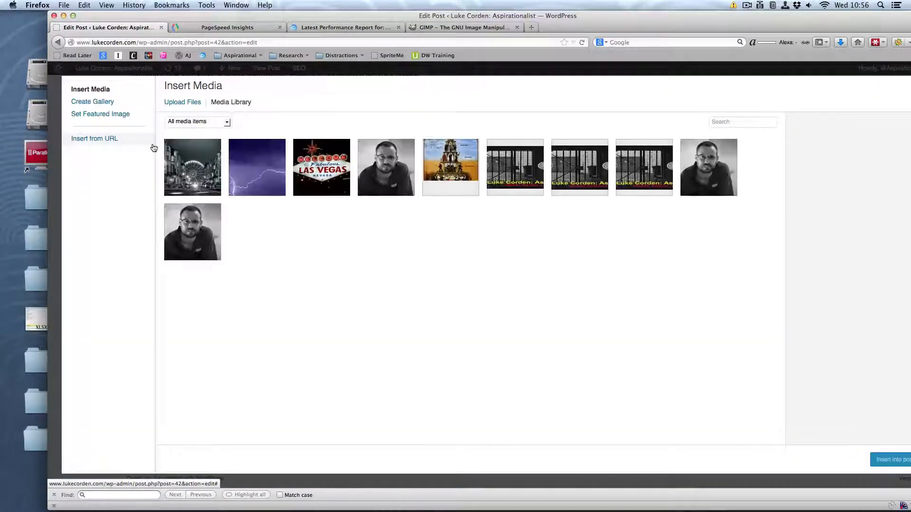
left_click(177, 102)
left_click(550, 273)
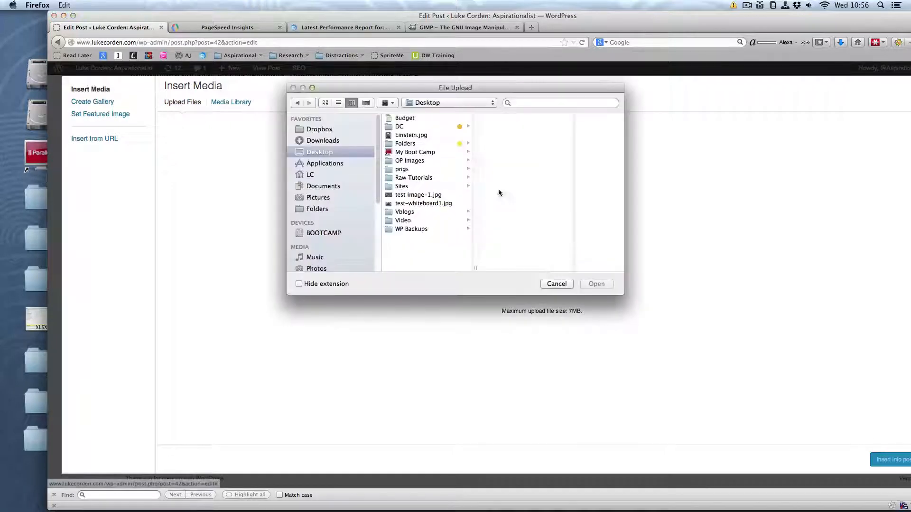
left_click(410, 161)
left_click(515, 119)
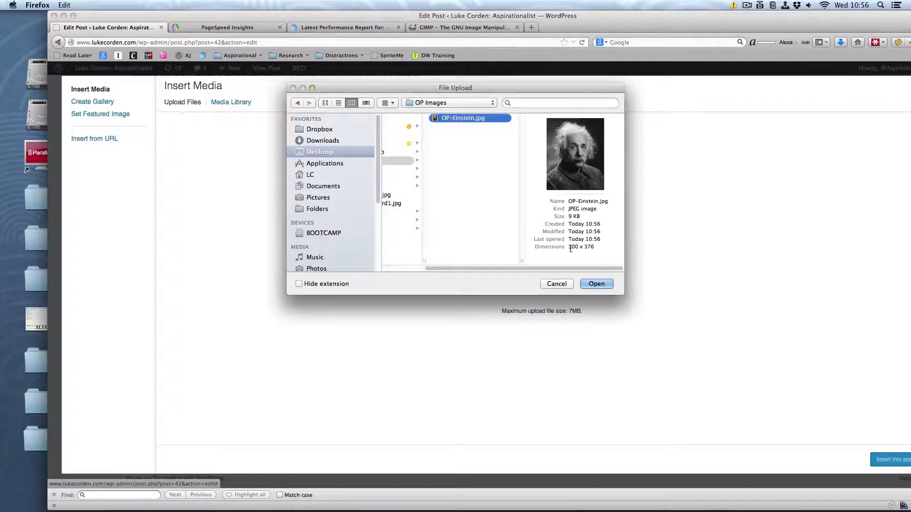
left_click(599, 283)
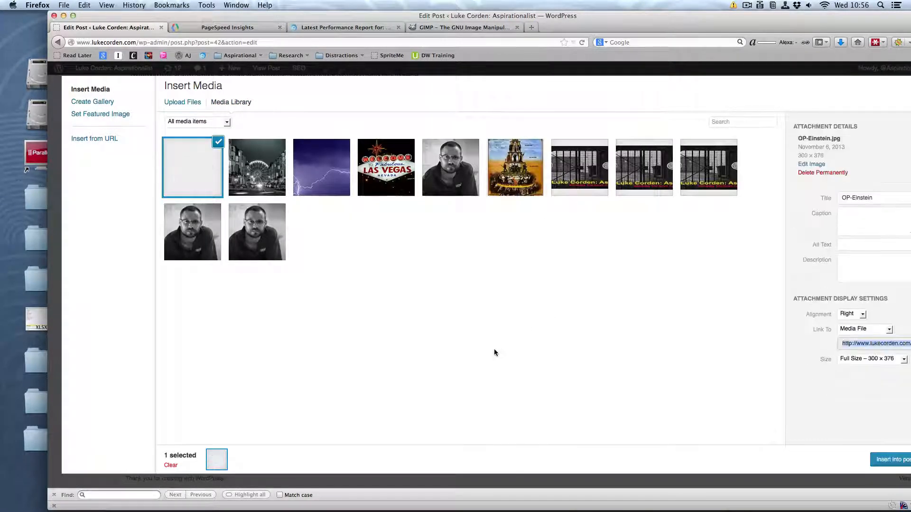
Insert the uploaded OP-Einstein image into the post at Full Size – 300 × 376
left_click_drag(747, 15, 717, 13)
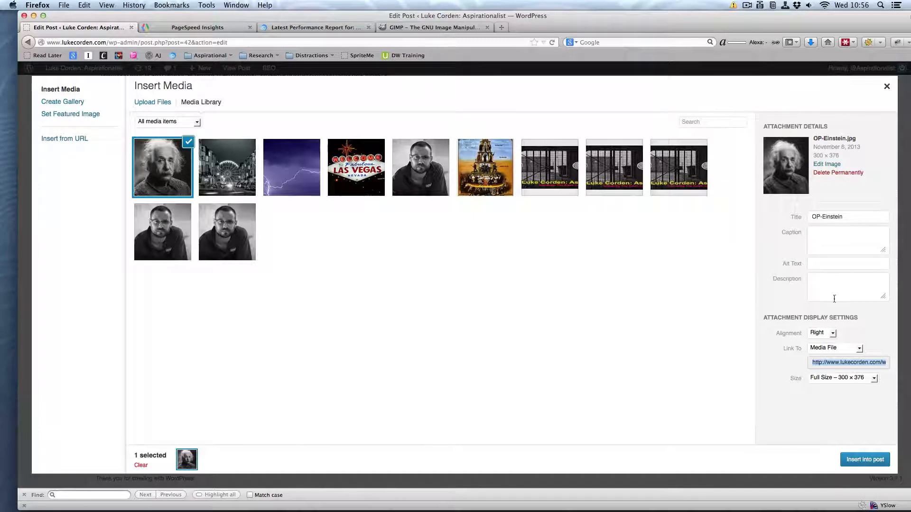
left_click(834, 378)
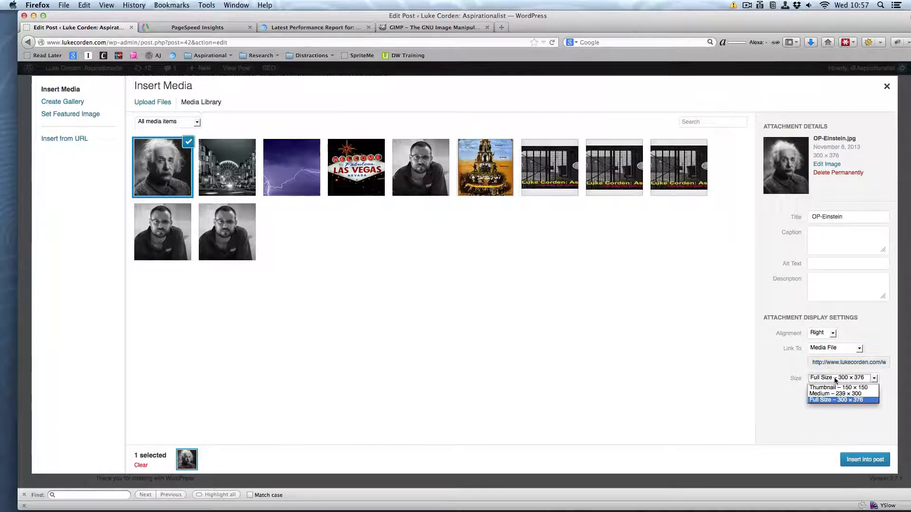
left_click(817, 402)
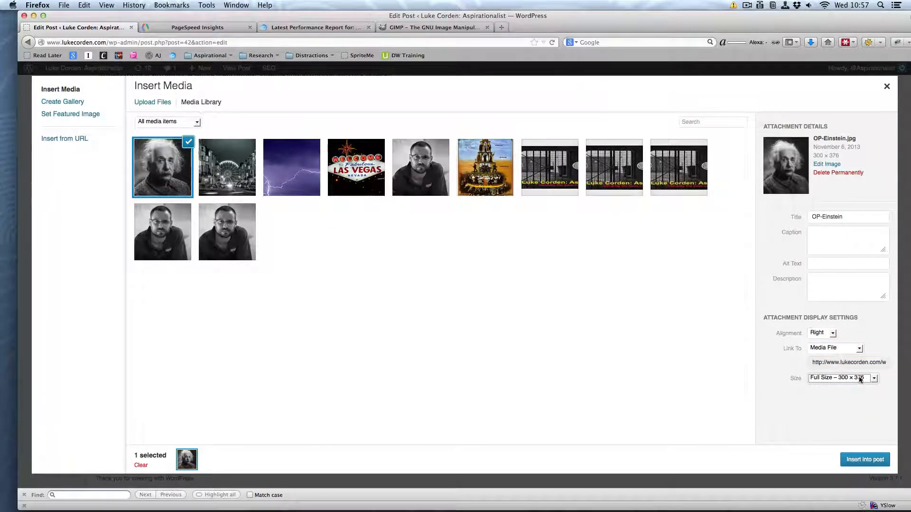
left_click(827, 378)
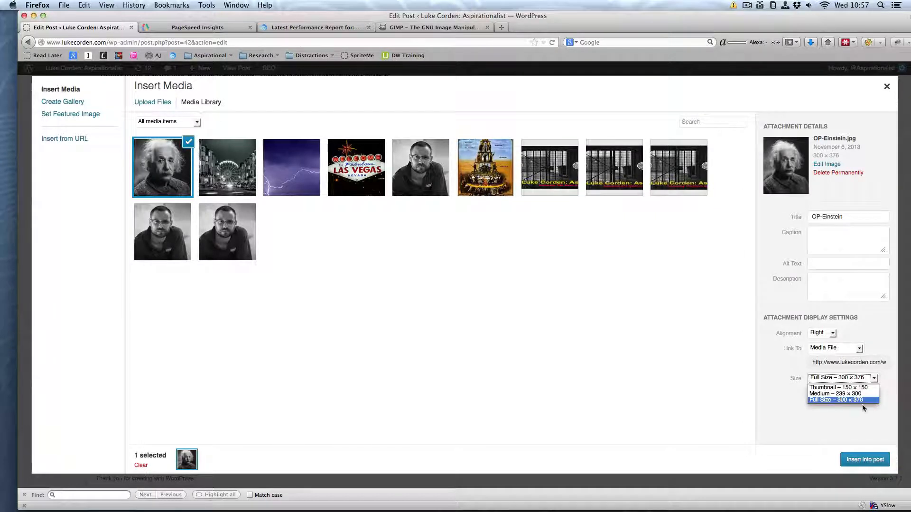
left_click(847, 401)
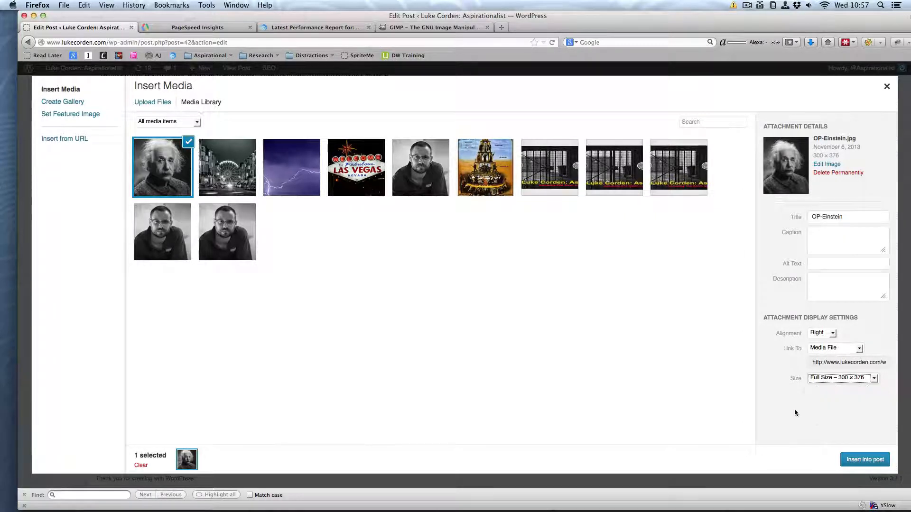
left_click(860, 460)
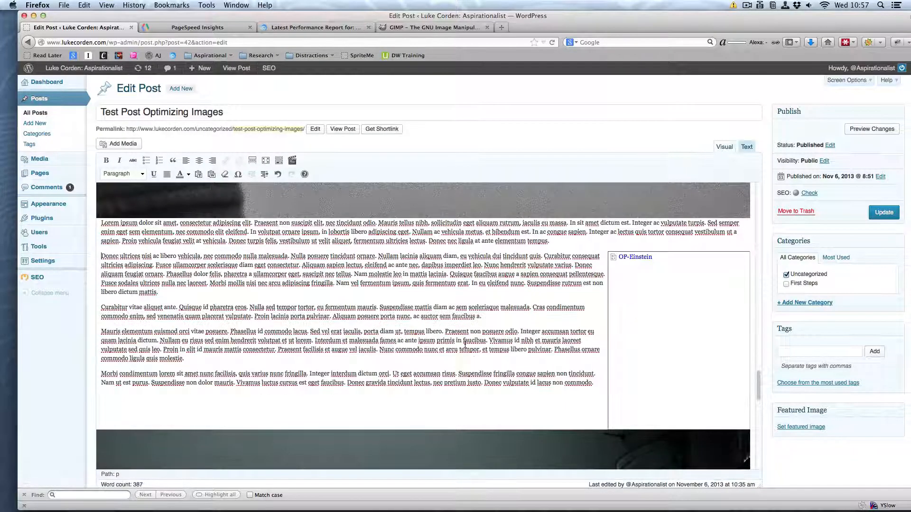
scroll(620, 324, "down", 3)
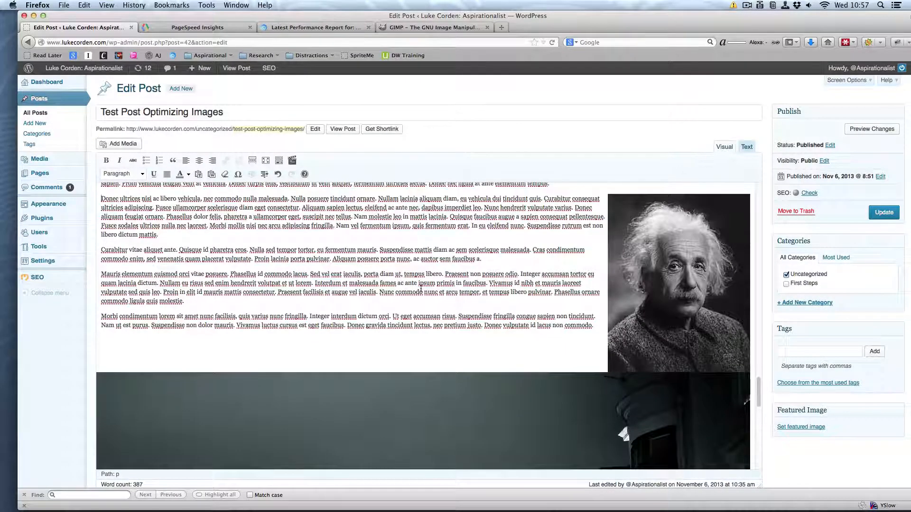
scroll(670, 260, "up", 1)
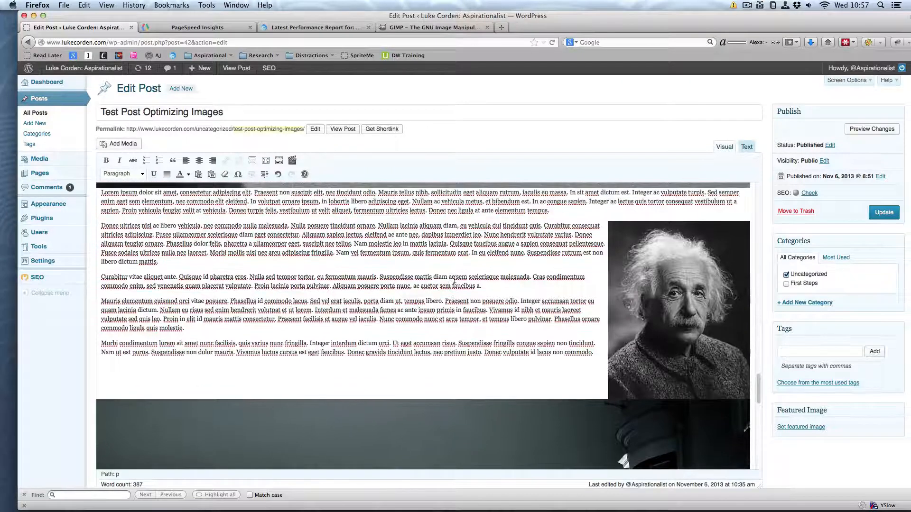
Review the inserted Einstein image's edit settings, apply them unchanged, and update the post
left_click(670, 259)
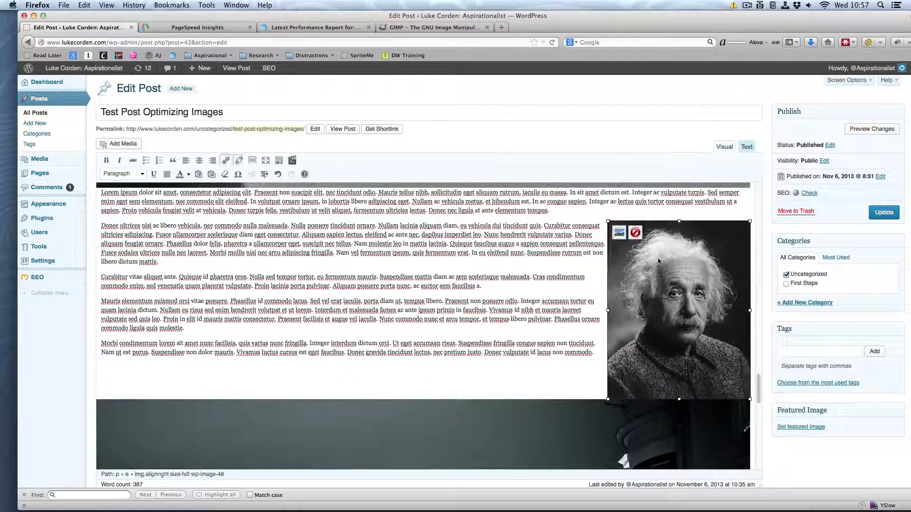
left_click(619, 240)
left_click(619, 233)
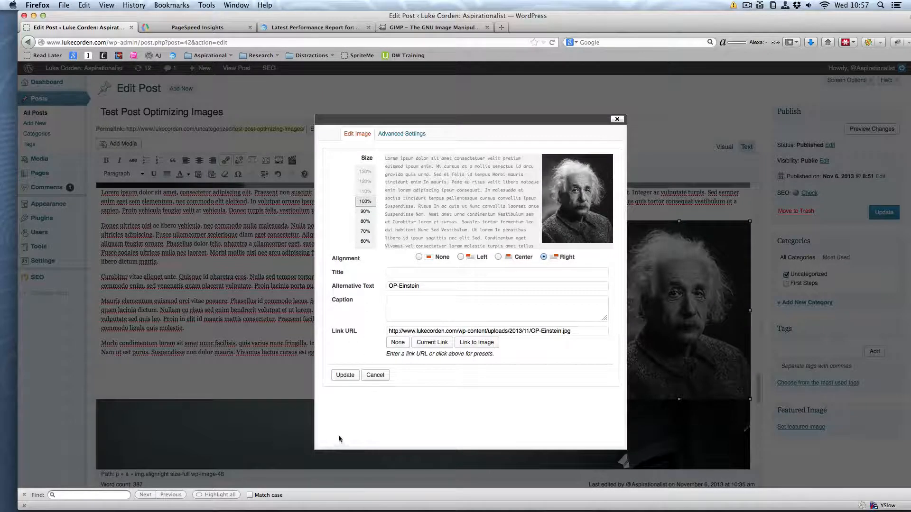
left_click(349, 377)
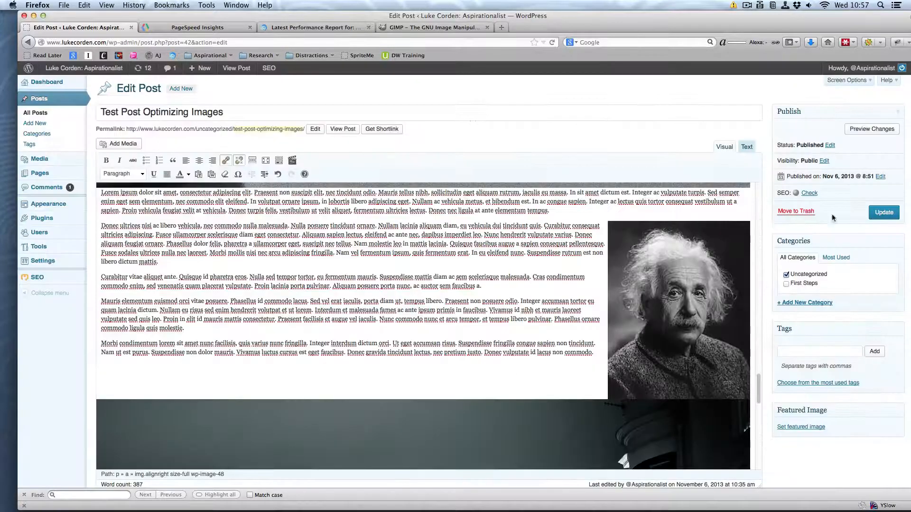
left_click(883, 212)
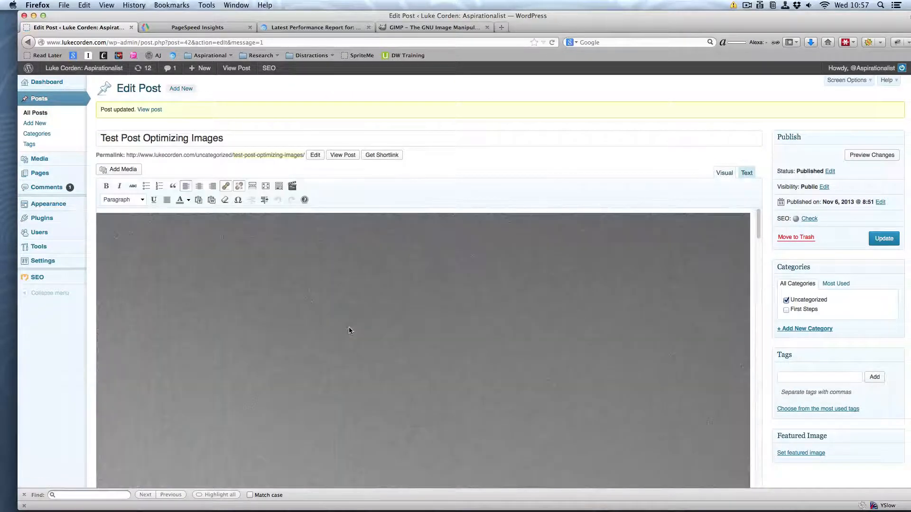
Open the updated post in a new browser tab and find the Einstein image in the published page
scroll(378, 326, "down", 10)
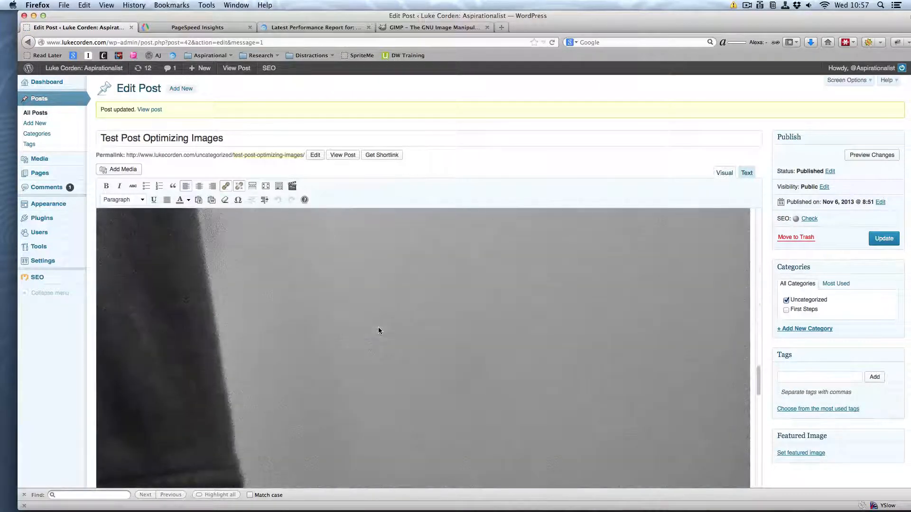
scroll(335, 237, "down", 10)
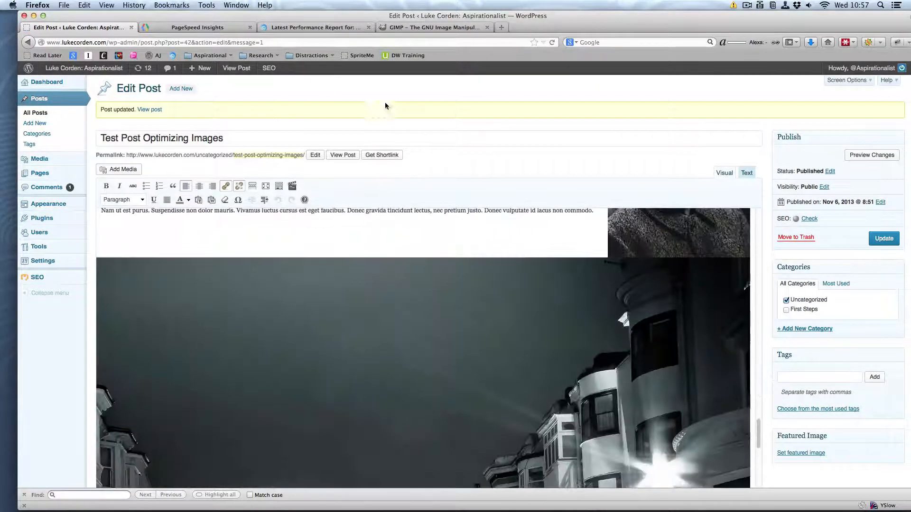
left_click(148, 109, "super")
left_click(195, 28)
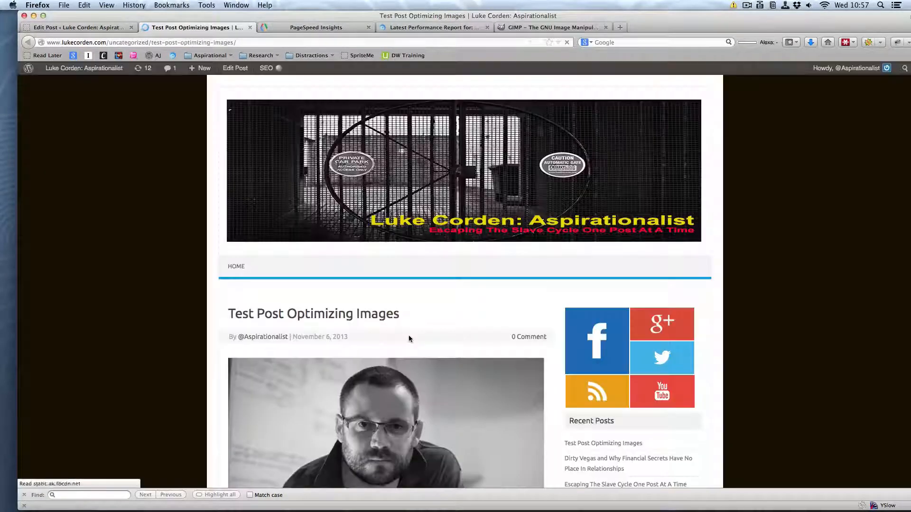
scroll(409, 335, "down", 10)
scroll(409, 340, "down", 5)
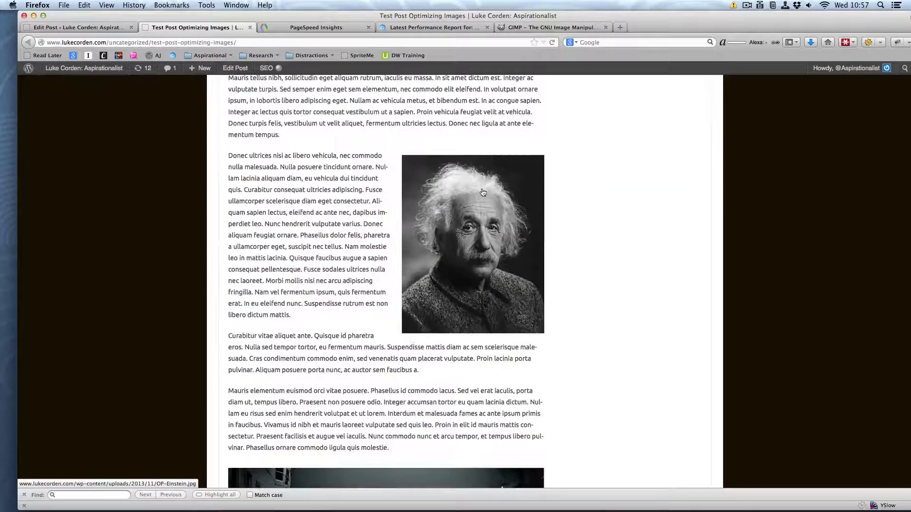
View the Einstein image file in its own tab, and close that tab again
left_click(450, 244, "super")
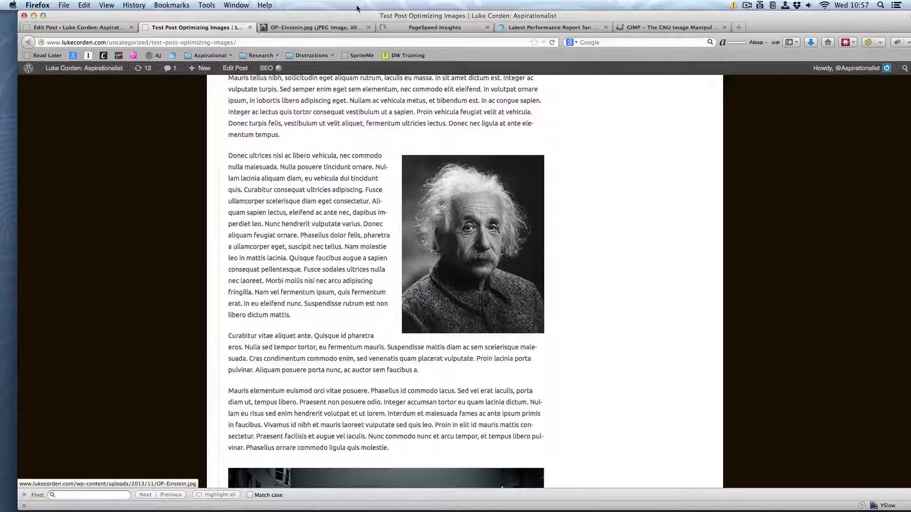
left_click(317, 27)
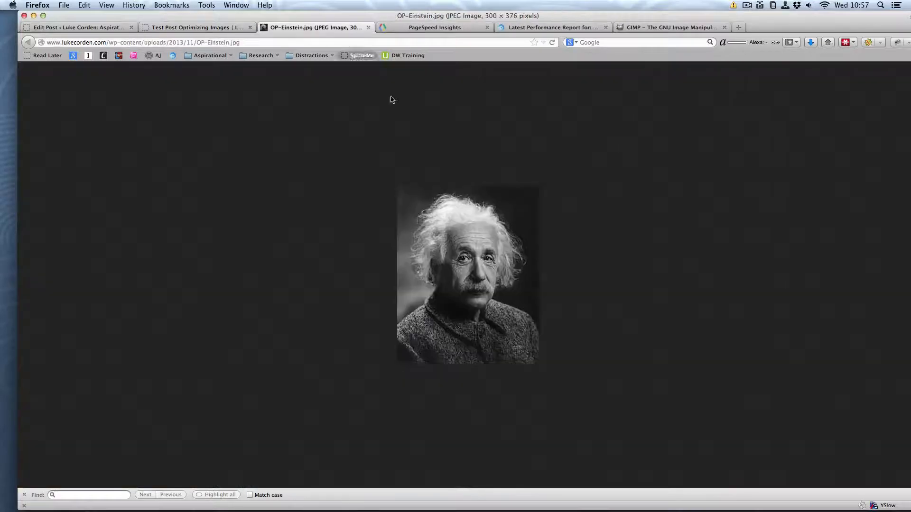
left_click(369, 27)
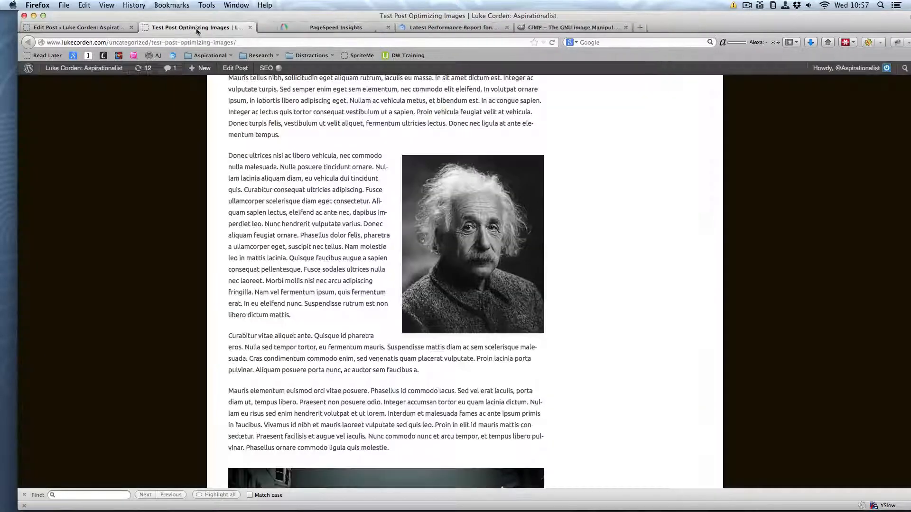
Check the file size of OP-Einstein.jpg in the published post using its image information
scroll(437, 327, "down", 1)
scroll(421, 337, "up", 8)
scroll(451, 380, "down", 3)
scroll(459, 348, "down", 7)
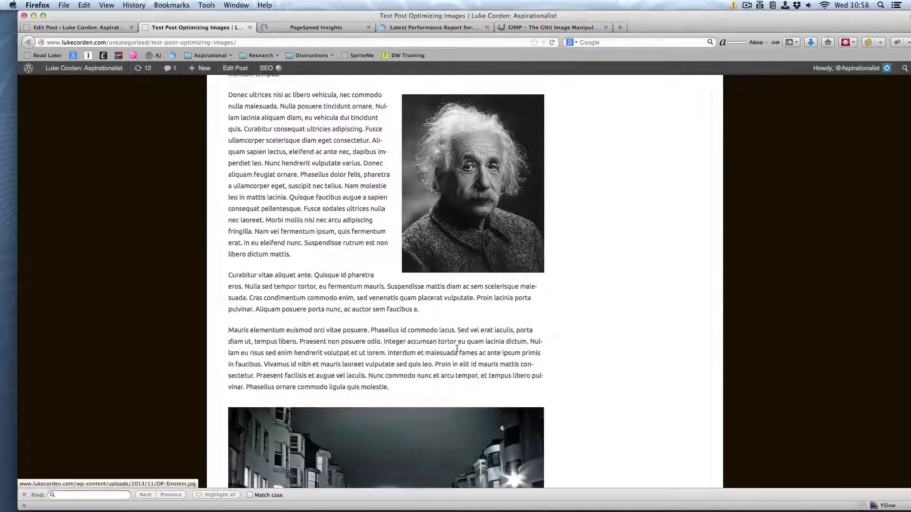
right_click(464, 207)
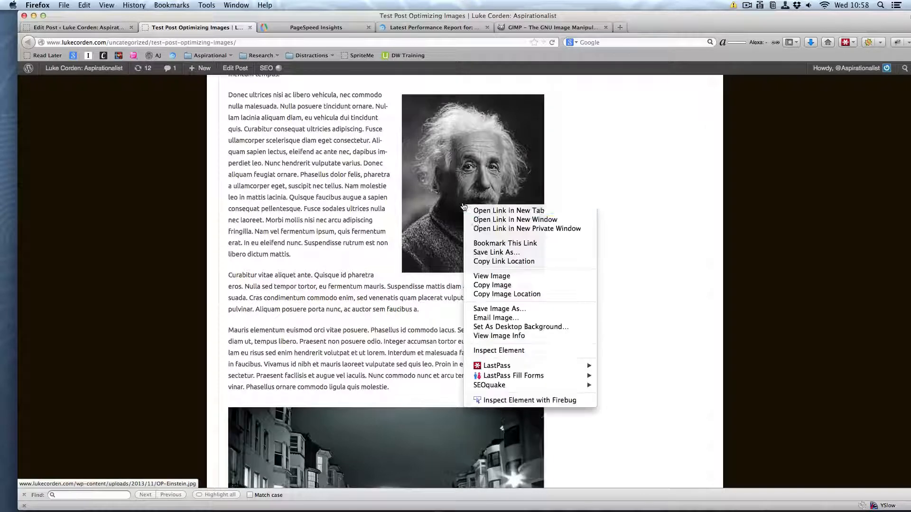
left_click(484, 336)
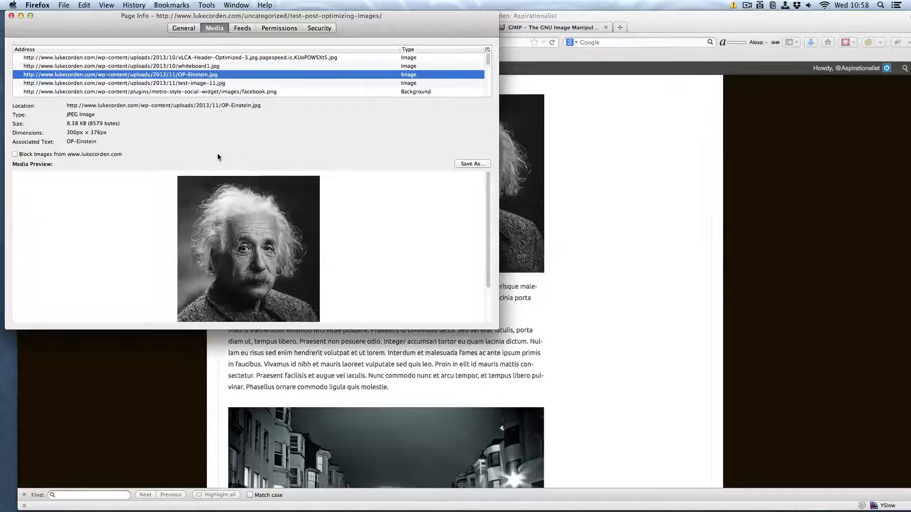
left_click_drag(67, 124, 87, 123)
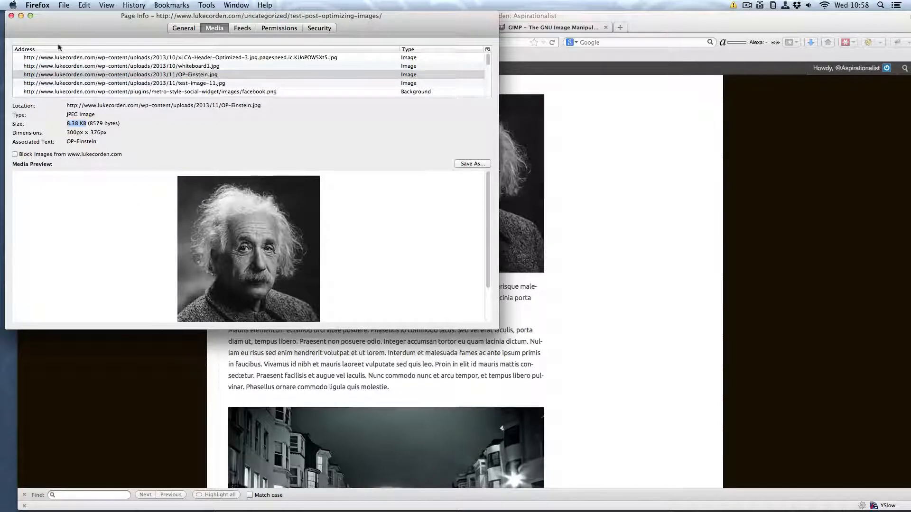
left_click(11, 16)
scroll(501, 288, "down", 5)
left_click(444, 344)
right_click(445, 344)
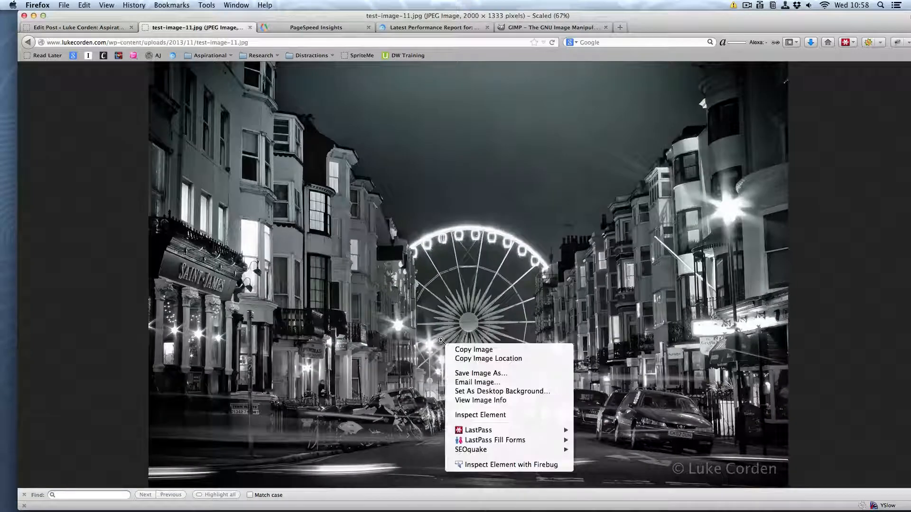
key("Escape")
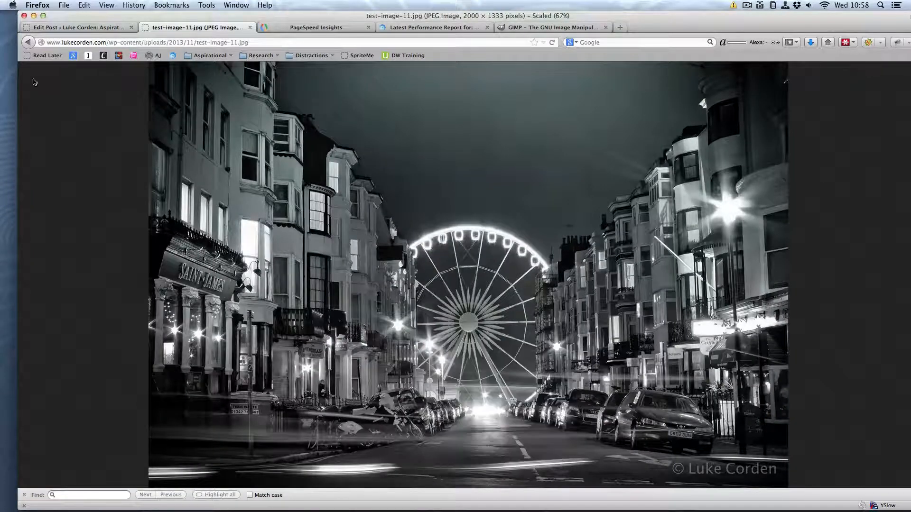
left_click(27, 43)
Check the file size and dimensions of the Ferris wheel street photo using its image information
right_click(382, 323)
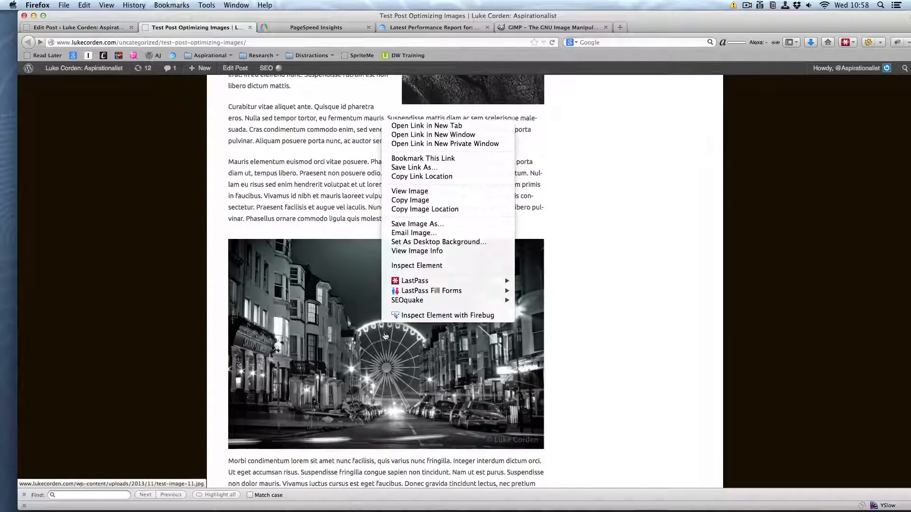
left_click(411, 252)
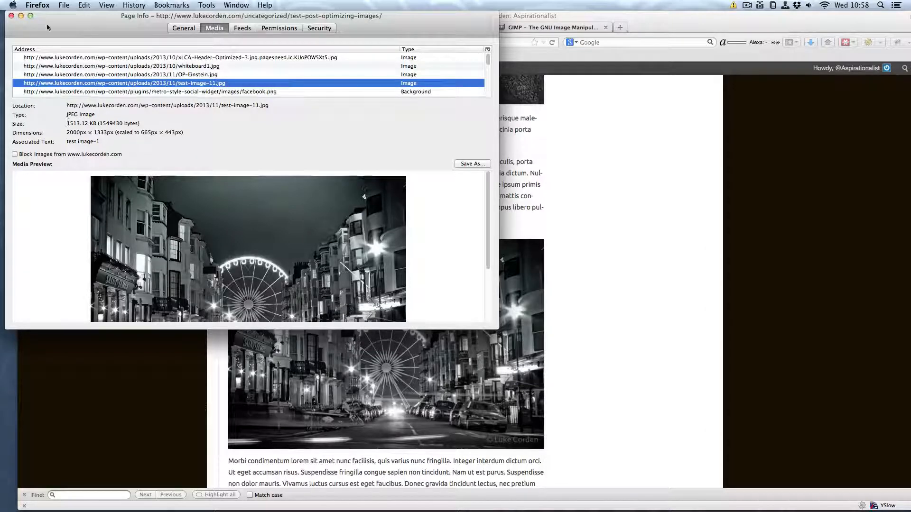
left_click(11, 15)
Compare the optimized Einstein image with the oversized images around it in the published post
scroll(456, 343, "down", 3)
scroll(458, 342, "up", 8)
scroll(457, 341, "up", 4)
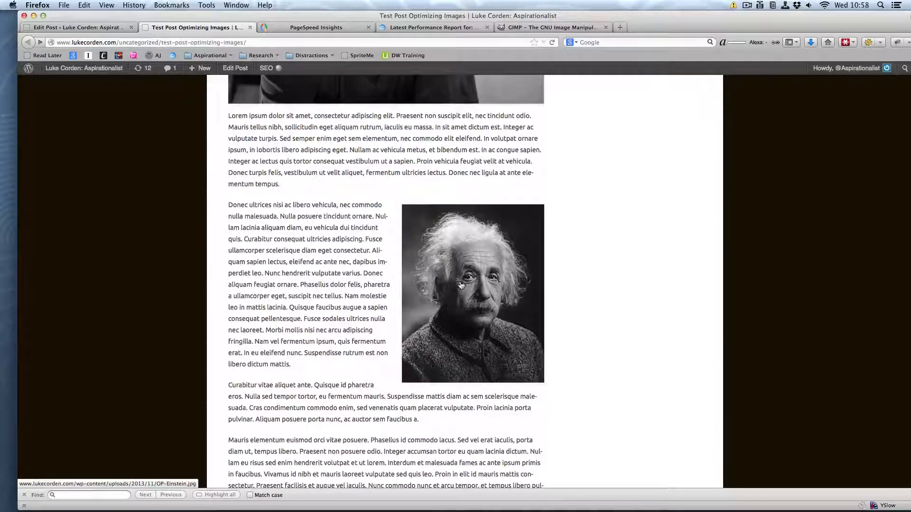
scroll(457, 301, "up", 3)
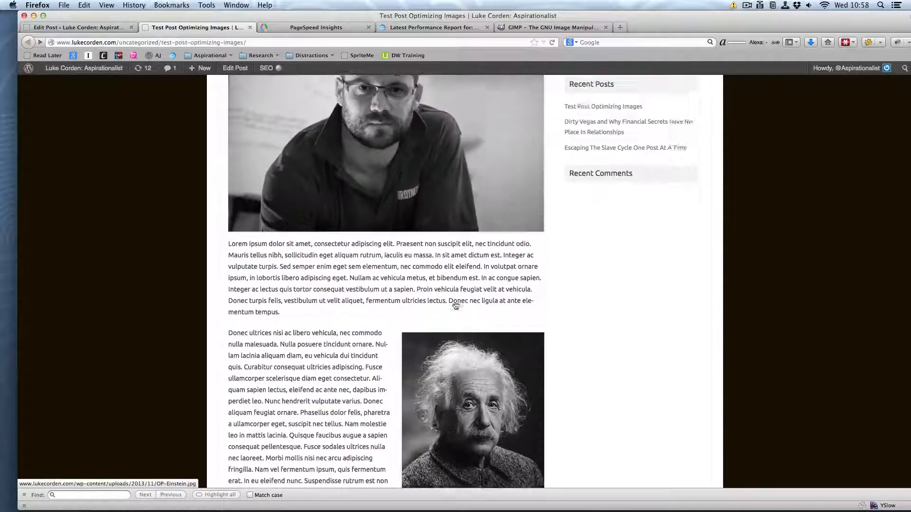
scroll(454, 308, "down", 3)
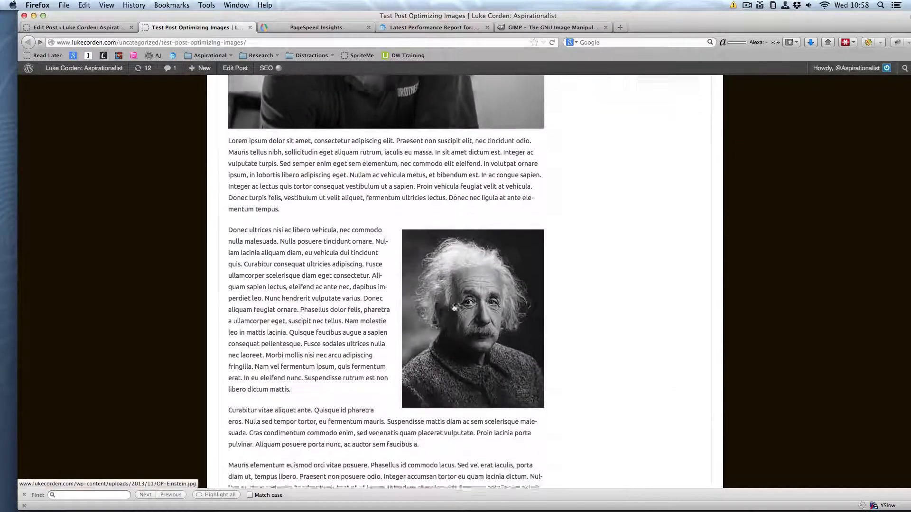
scroll(453, 308, "up", 1)
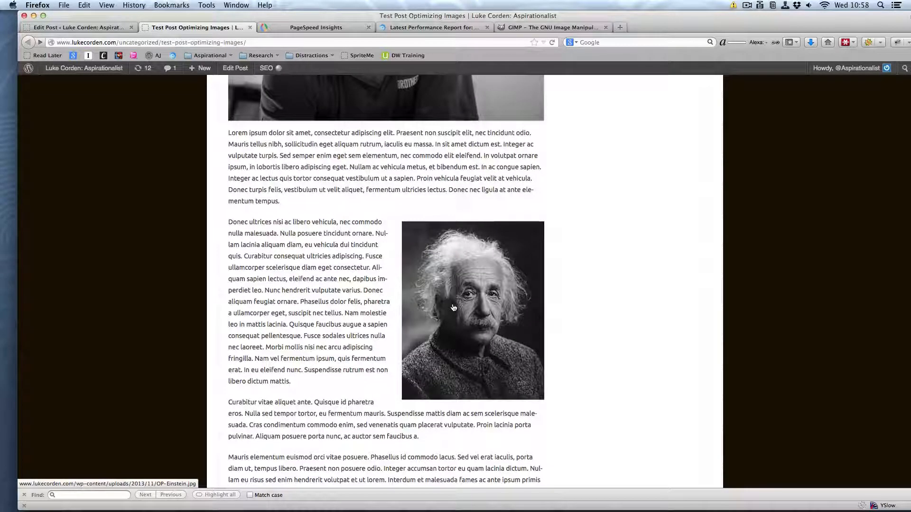
scroll(454, 307, "up", 10)
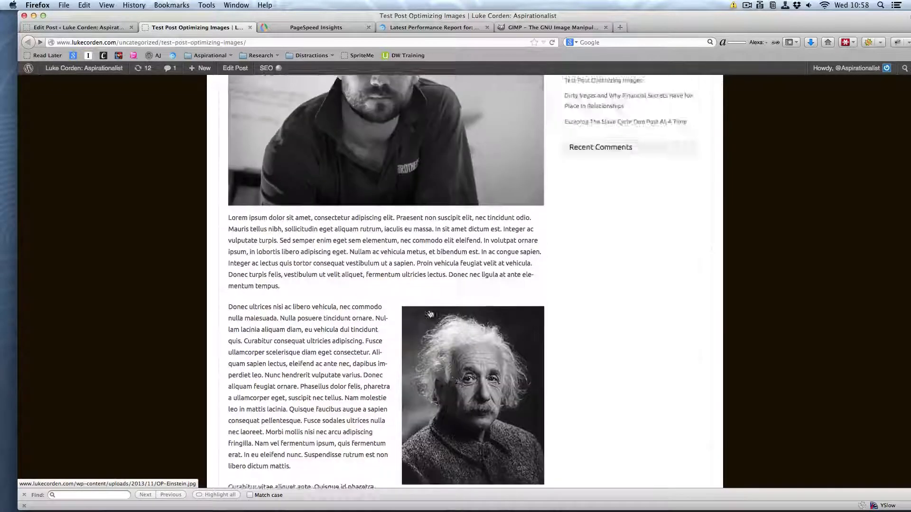
scroll(450, 337, "down", 15)
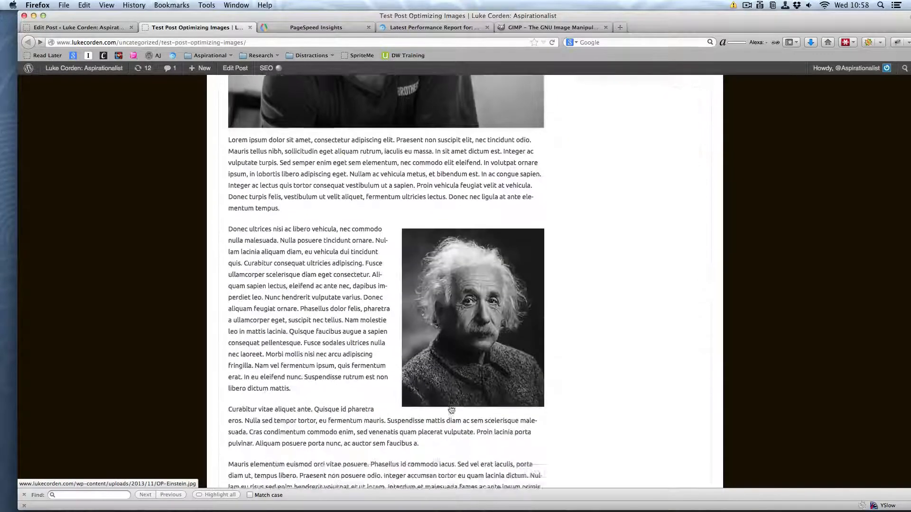